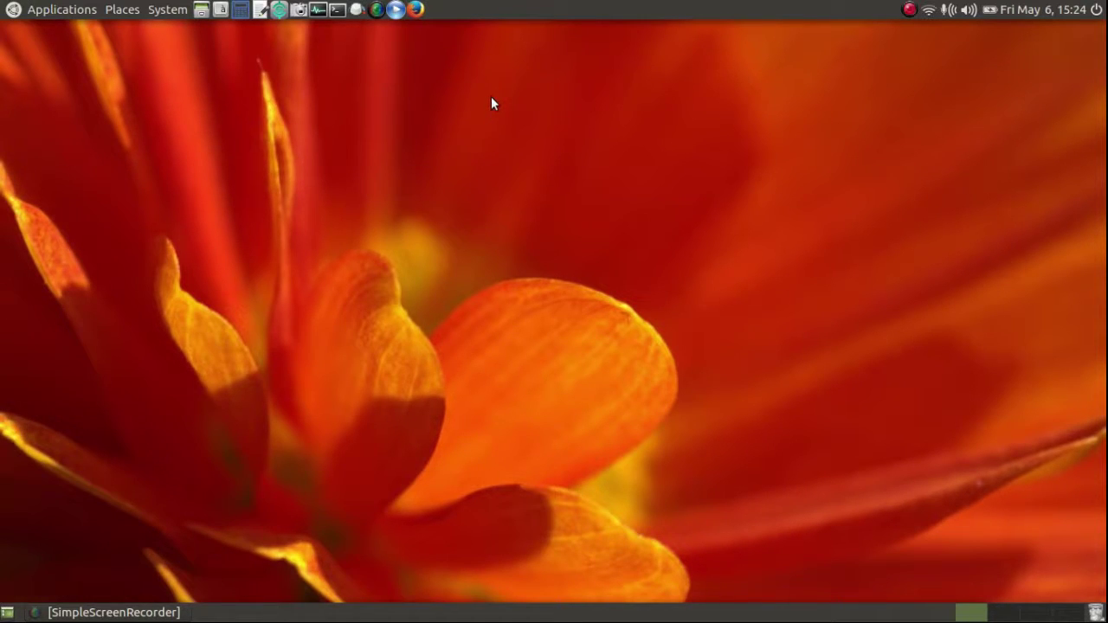
Step: Add the GNOME Main Menu and Main Menu applets to the top panel
right_click(509, 11)
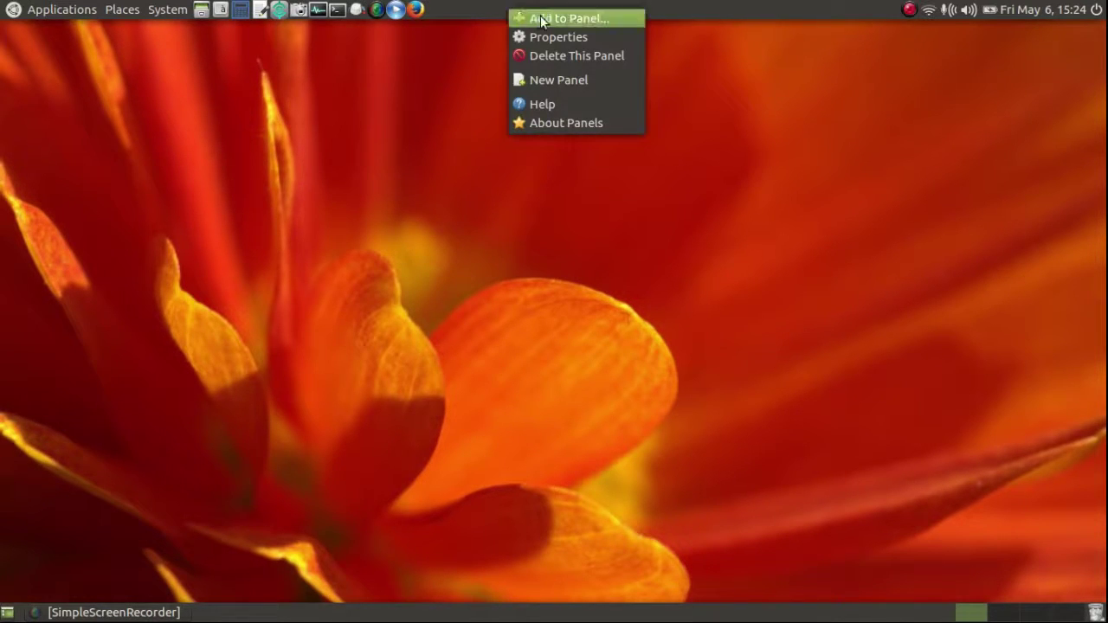
left_click(543, 19)
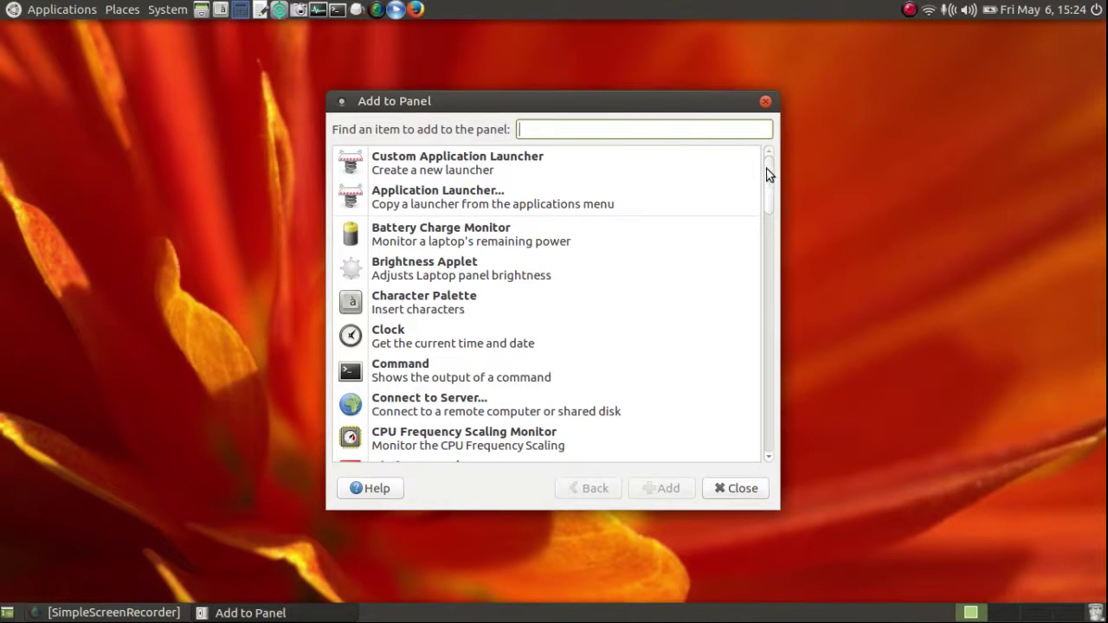
left_click_drag(768, 174, 762, 257)
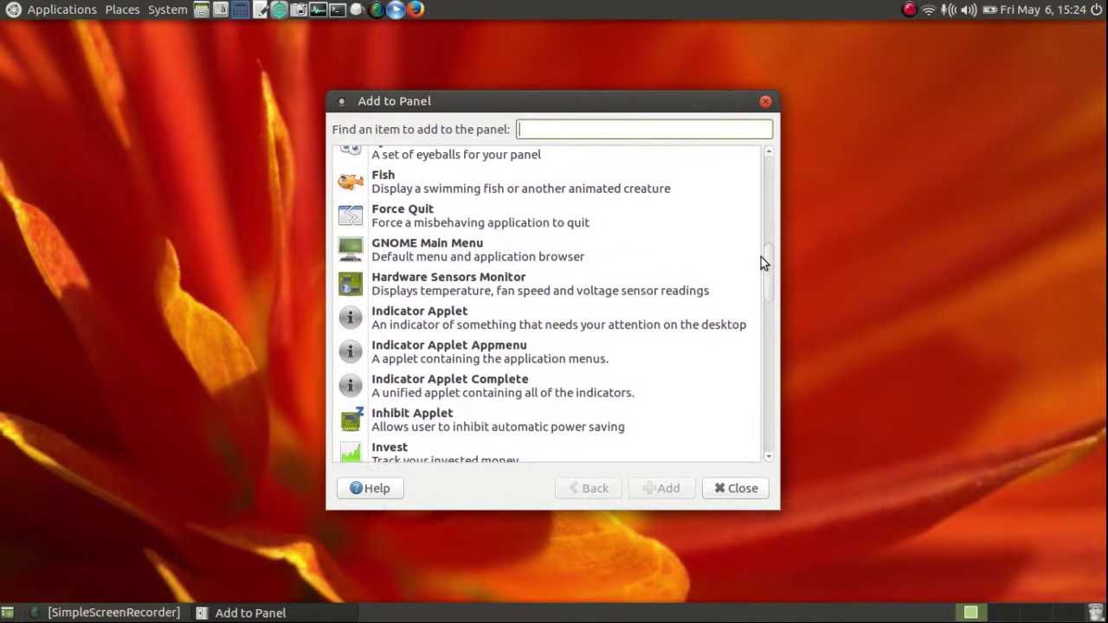
left_click(418, 247)
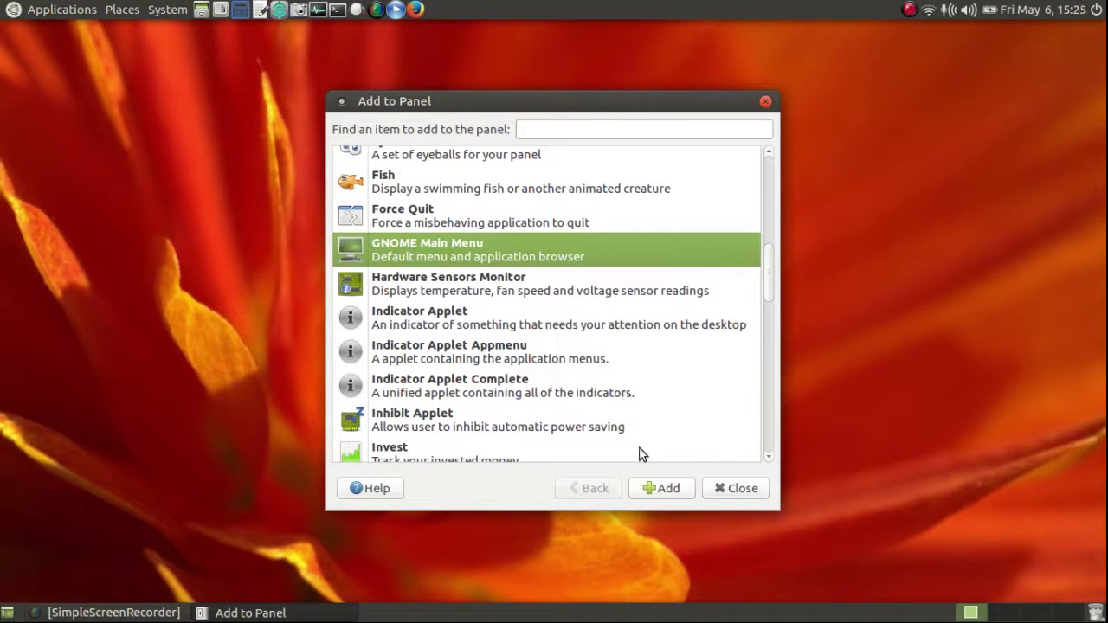
left_click(653, 487)
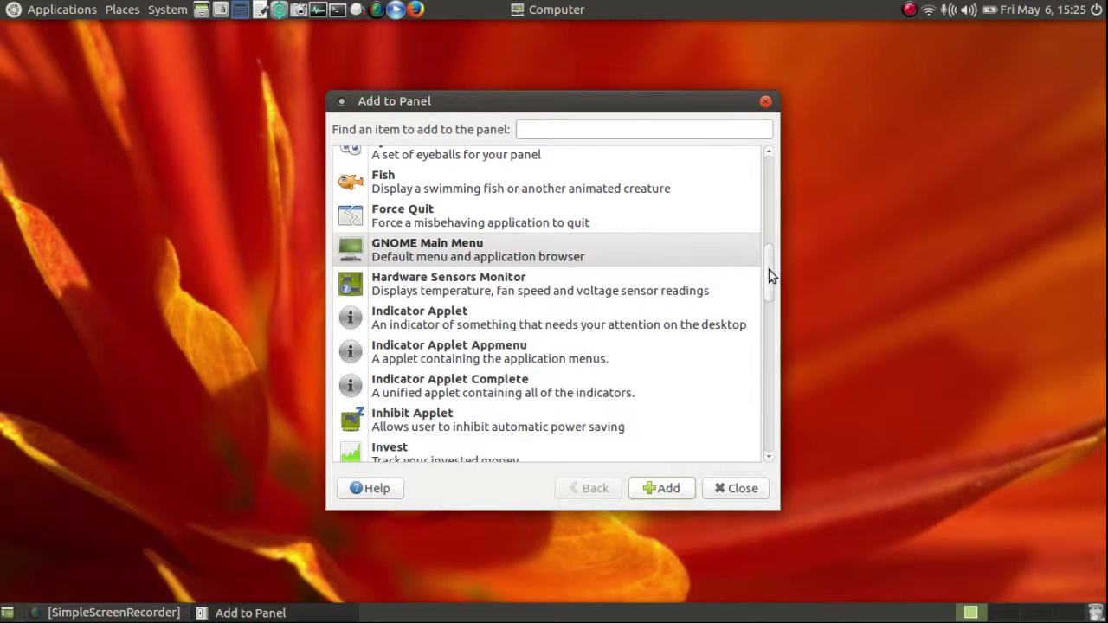
left_click_drag(769, 270, 768, 315)
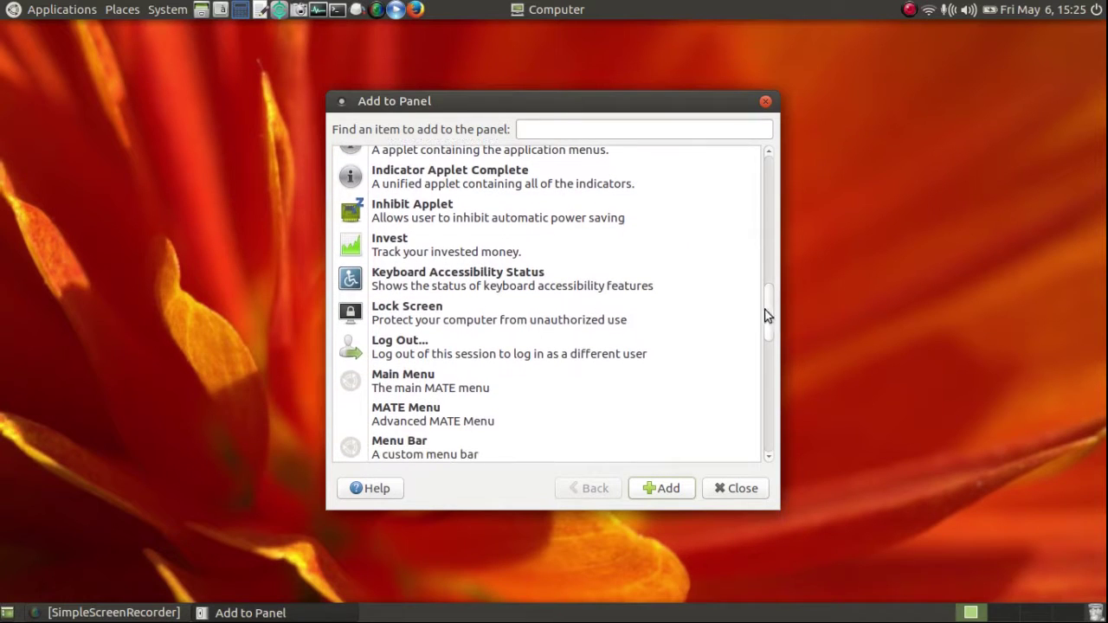
left_click(391, 381)
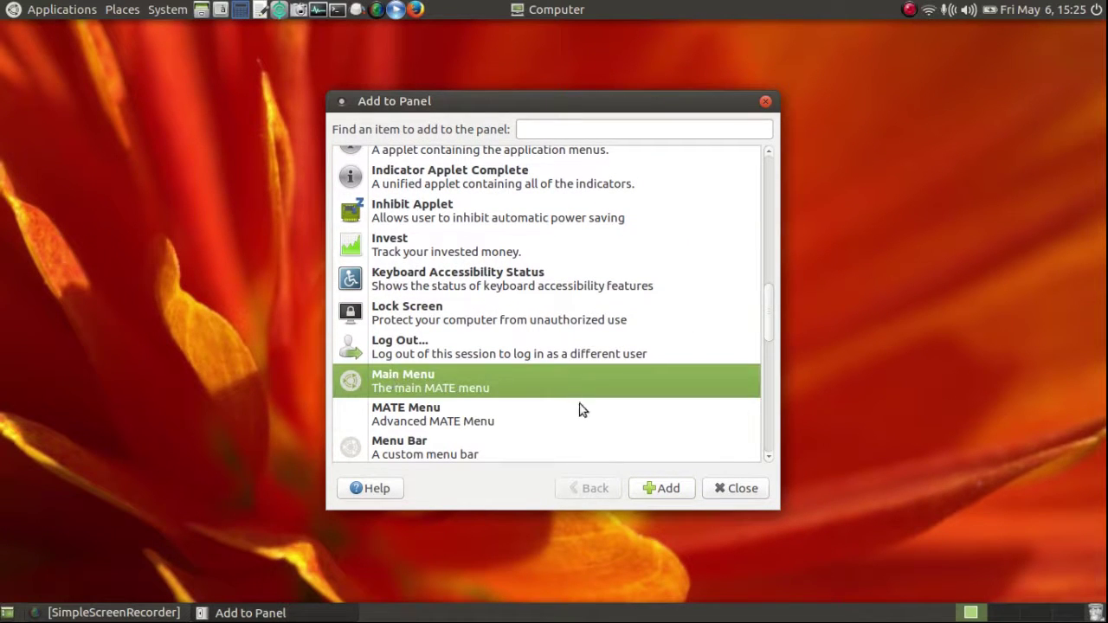
left_click(655, 492)
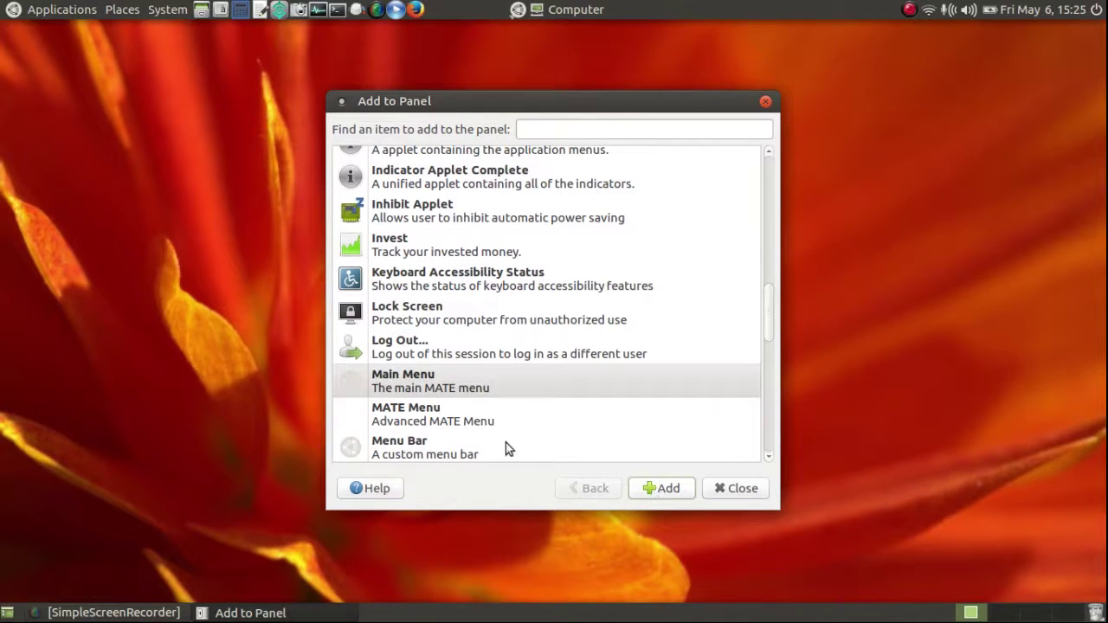
Step: Add the MATE Menu and Menu Bar applets, then close the Add to Panel dialog
left_click(414, 417)
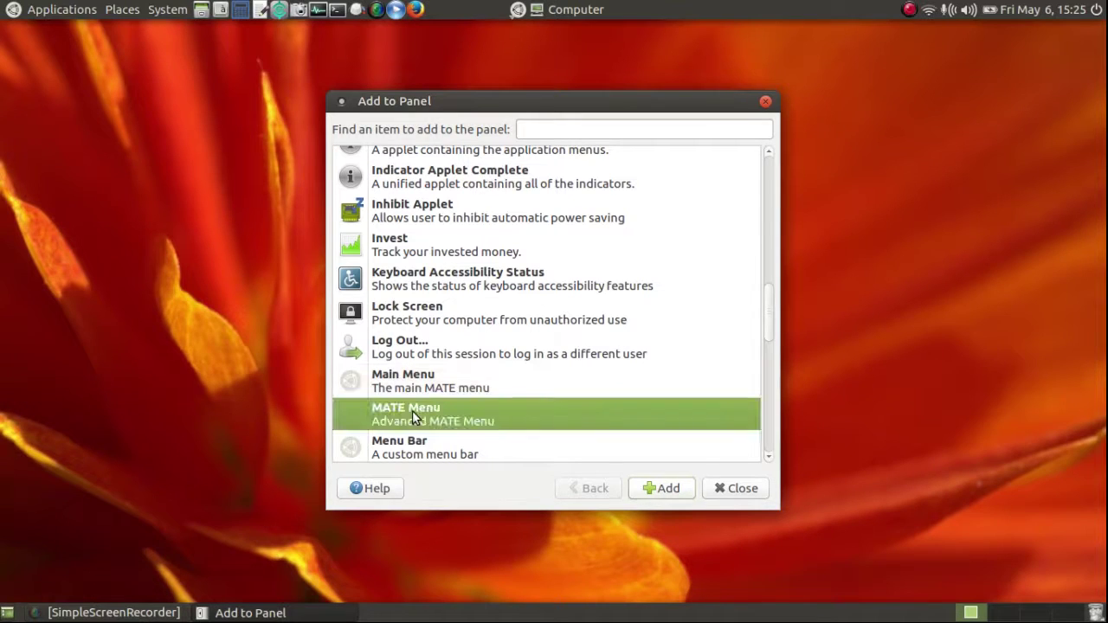
left_click(666, 489)
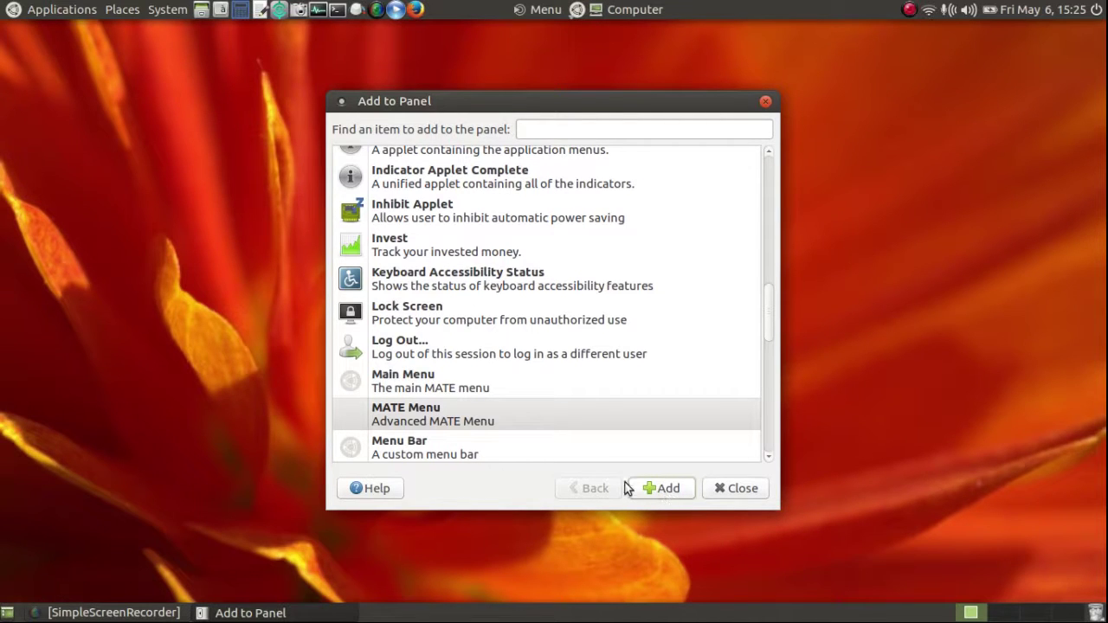
left_click(357, 448)
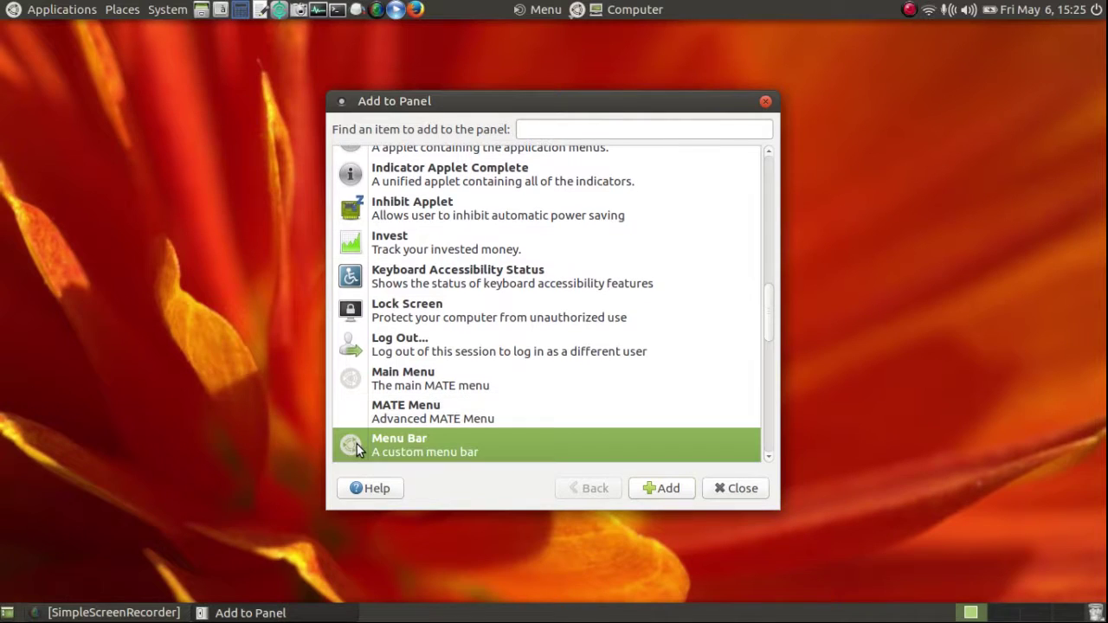
left_click(654, 490)
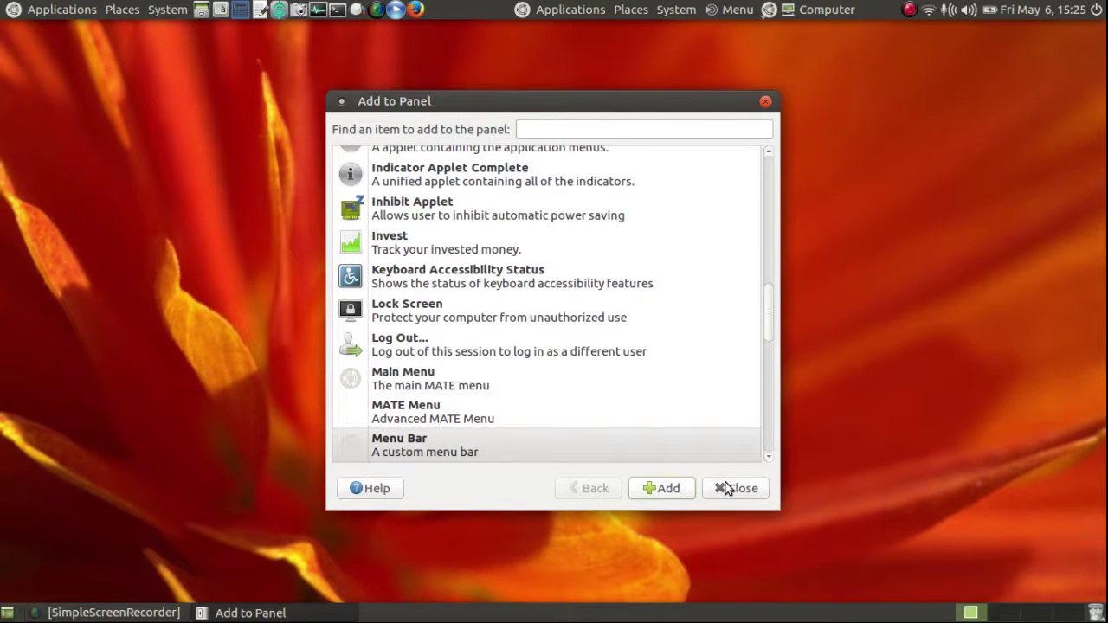
left_click(766, 102)
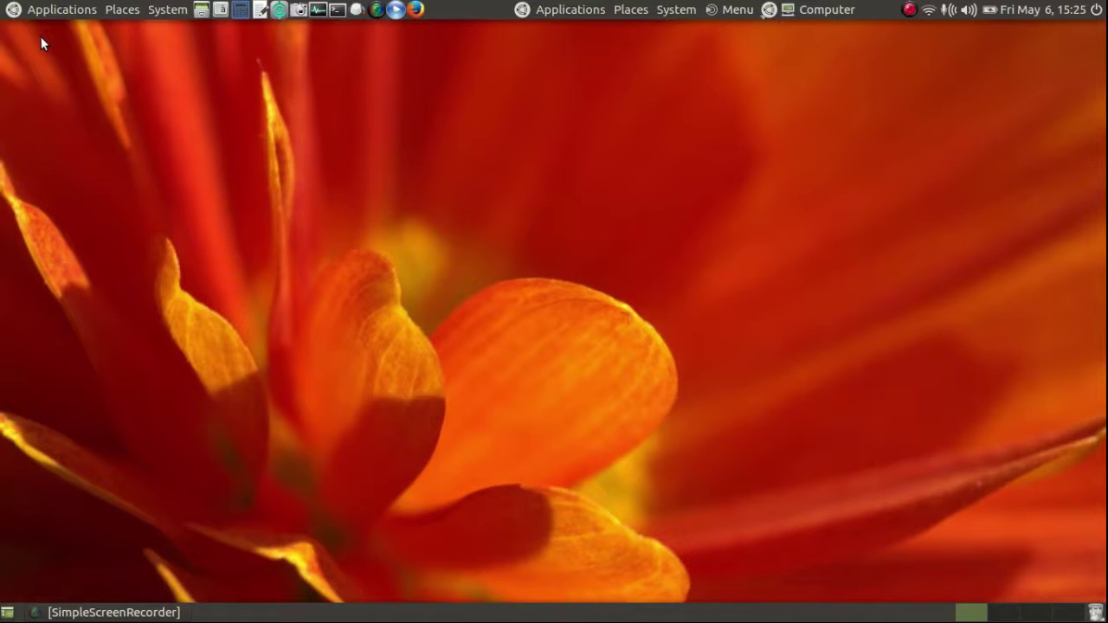
left_click(53, 14)
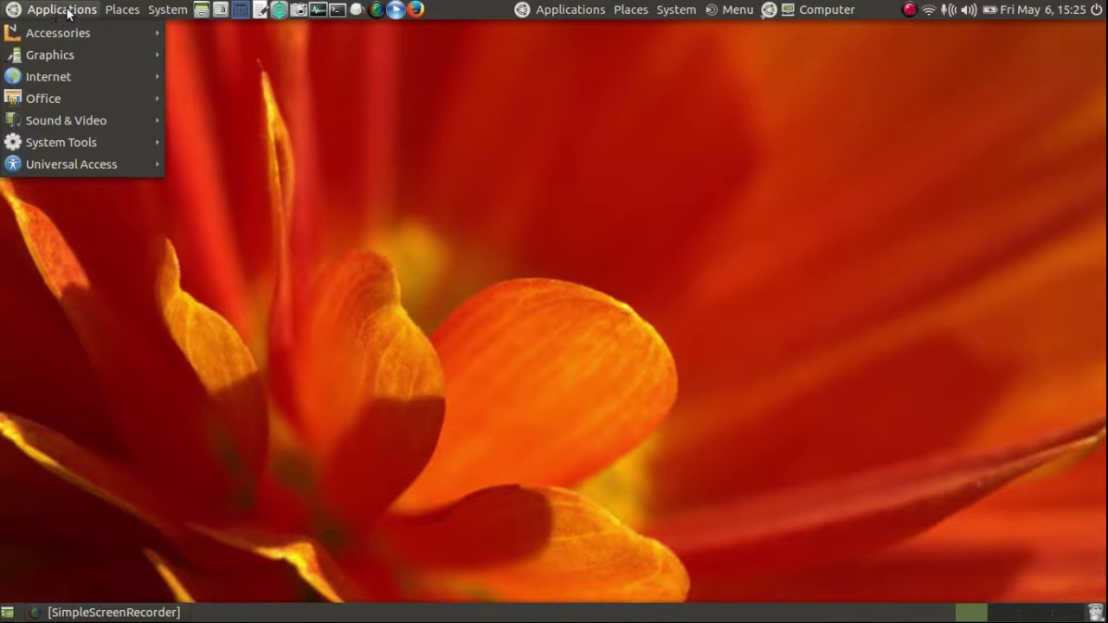
left_click(85, 10)
left_click(119, 8)
mouse_move(161, 9)
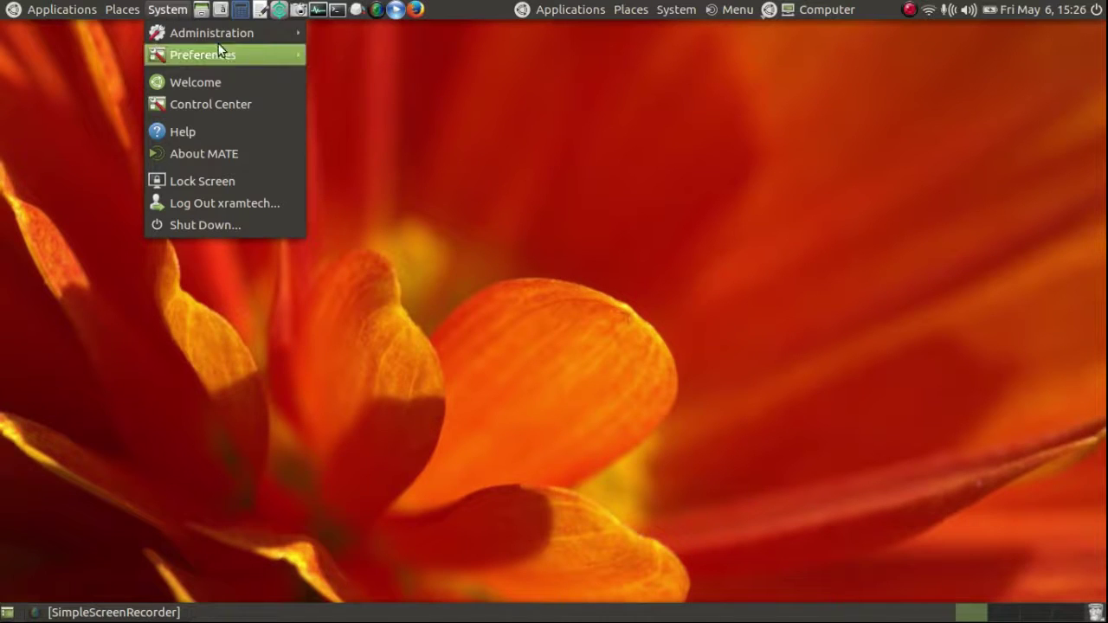
left_click(343, 80)
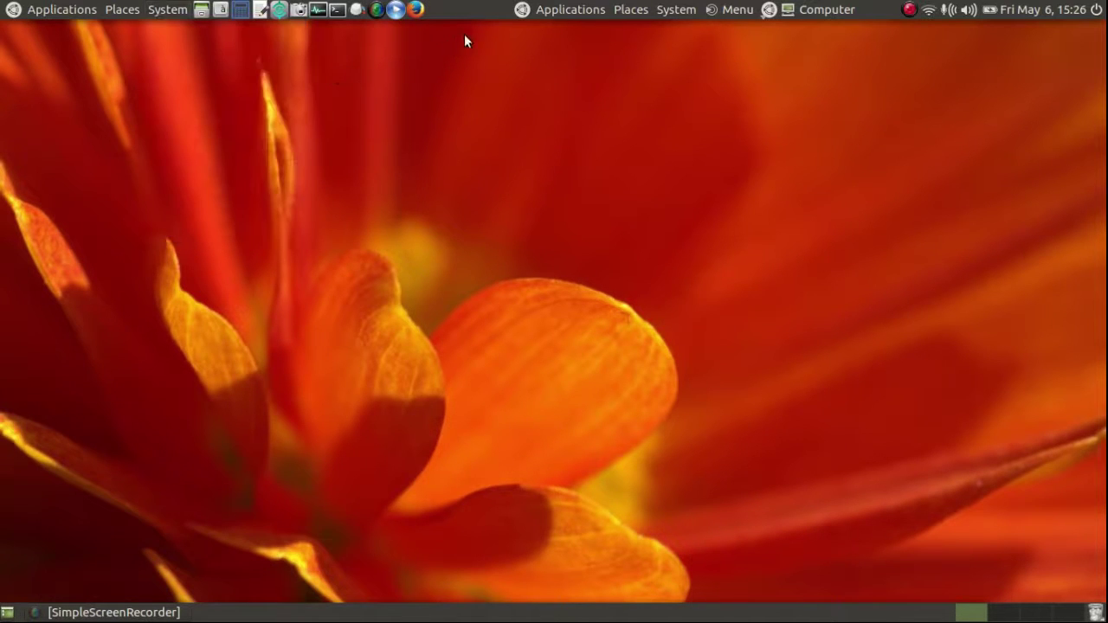
left_click(561, 12)
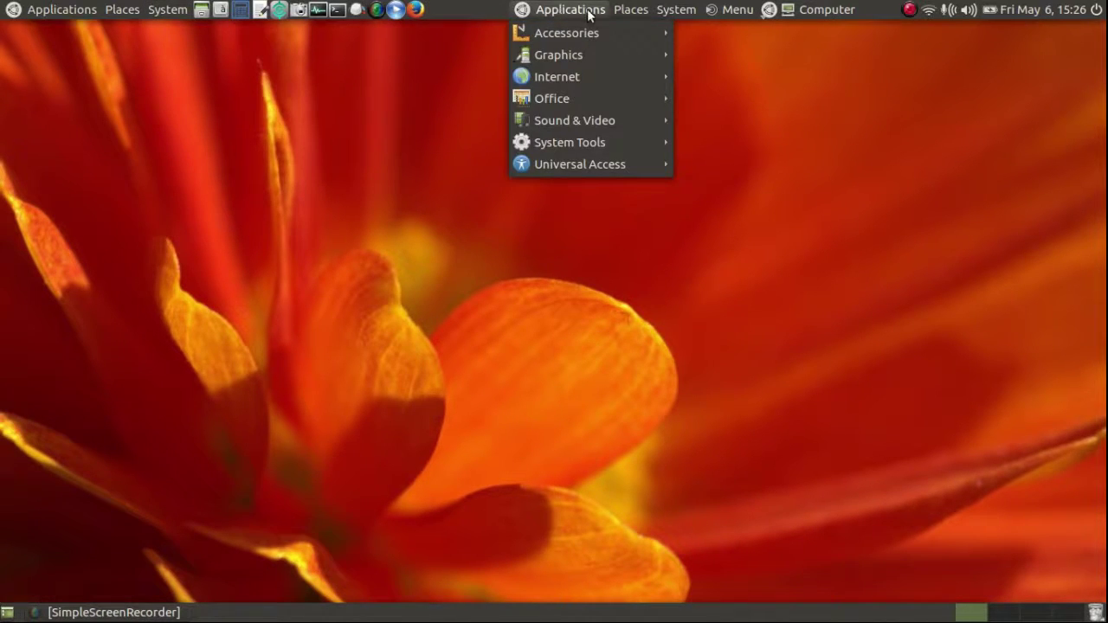
mouse_move(667, 14)
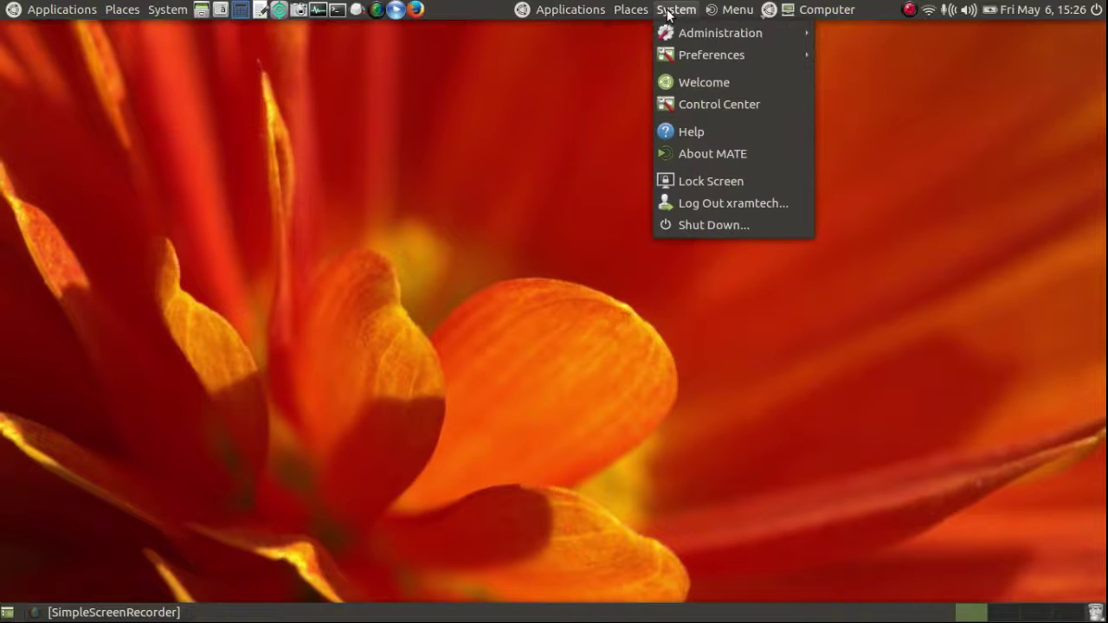
left_click(531, 78)
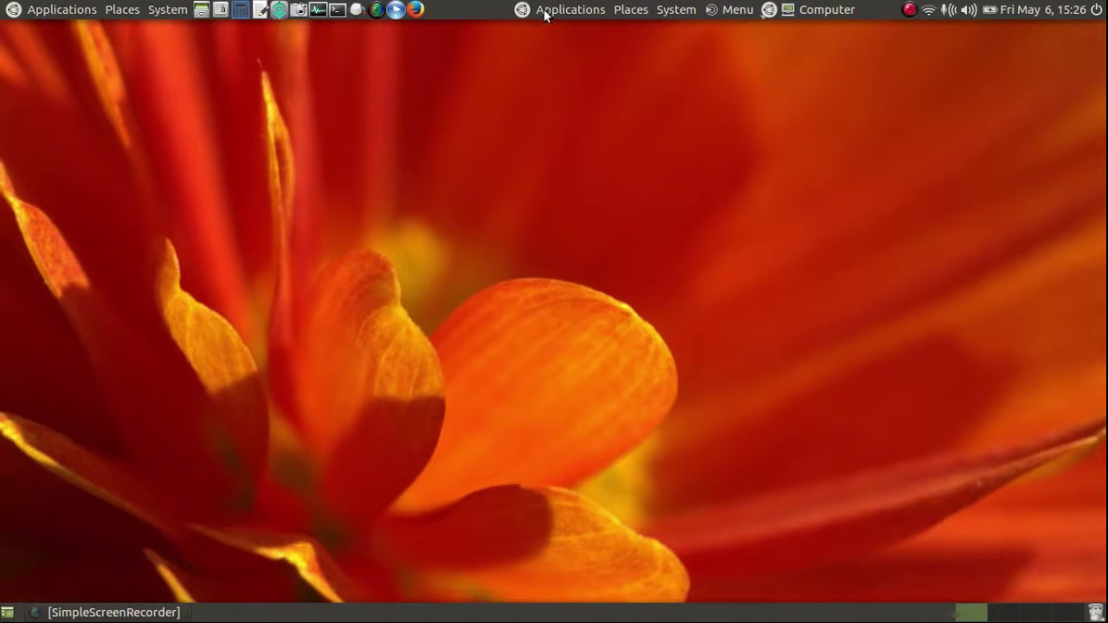
Step: Remove the newly added menu bar, then browse the Main Menu categories, ending on Accessories
right_click(545, 13)
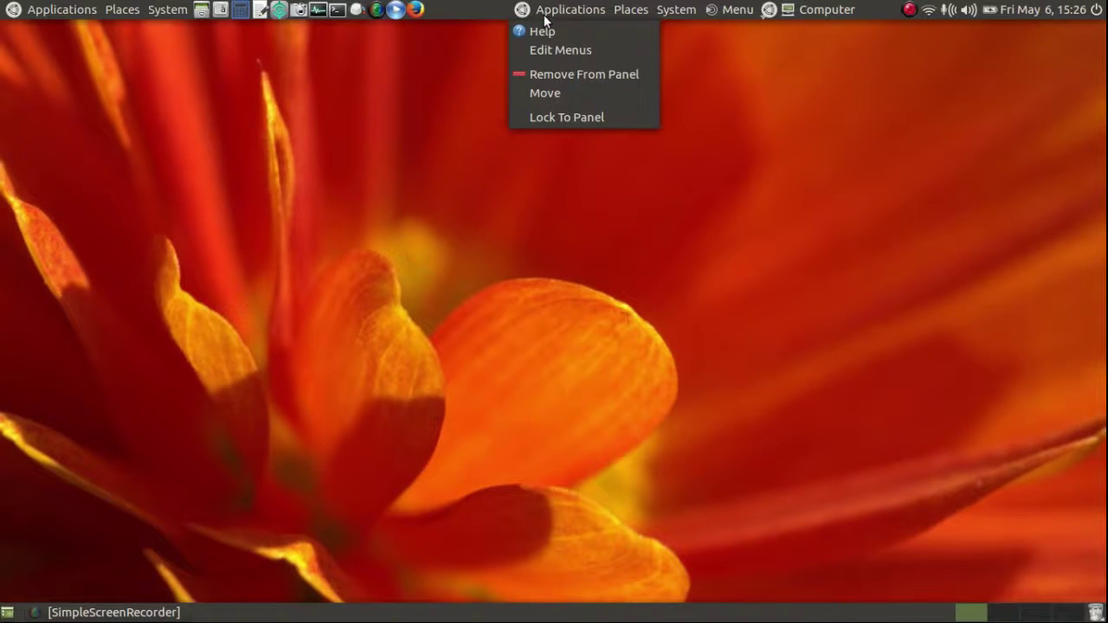
left_click(548, 74)
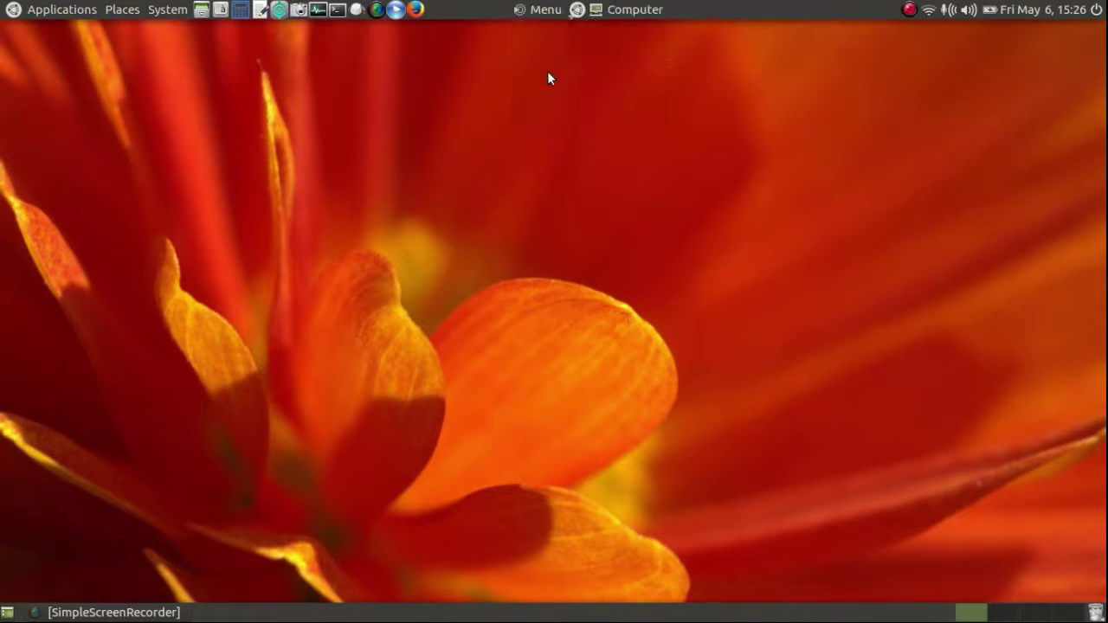
left_click(575, 10)
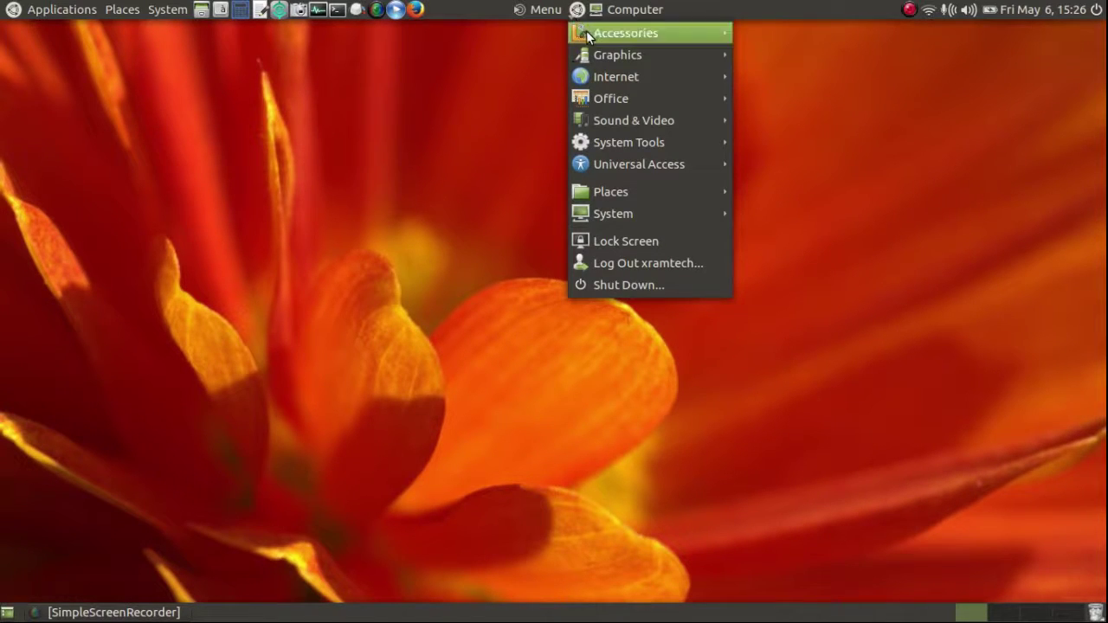
mouse_move(599, 43)
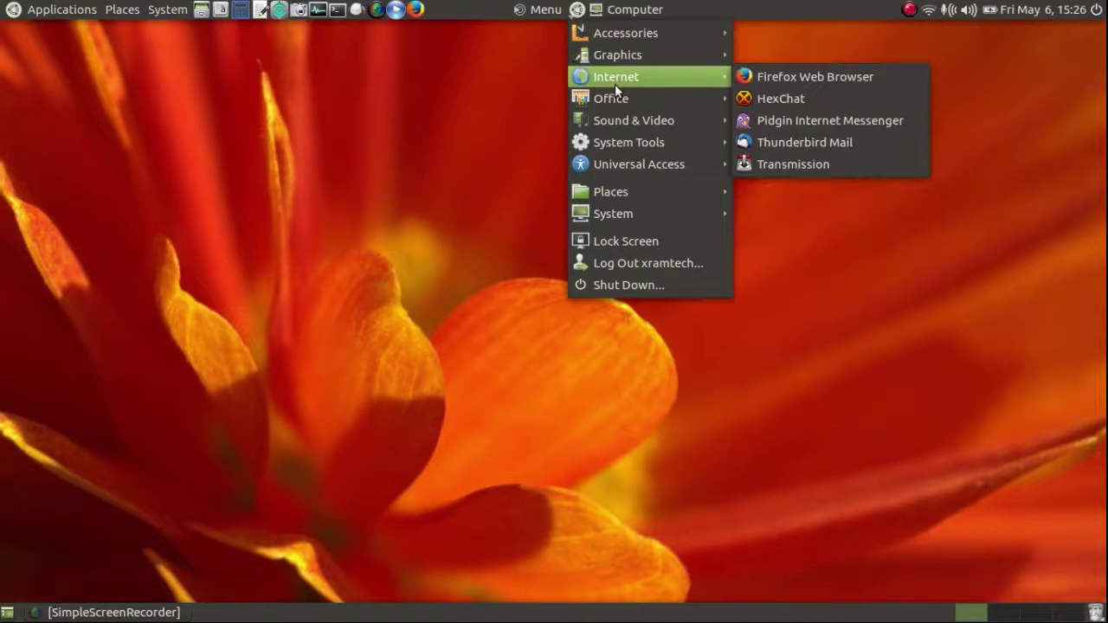
mouse_move(618, 115)
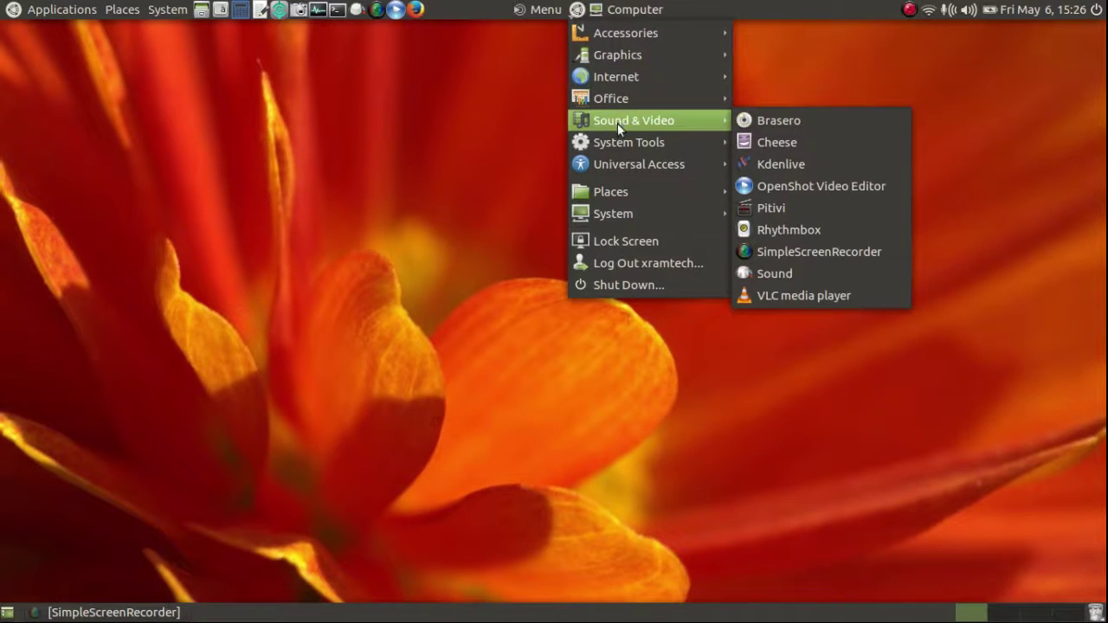
mouse_move(630, 187)
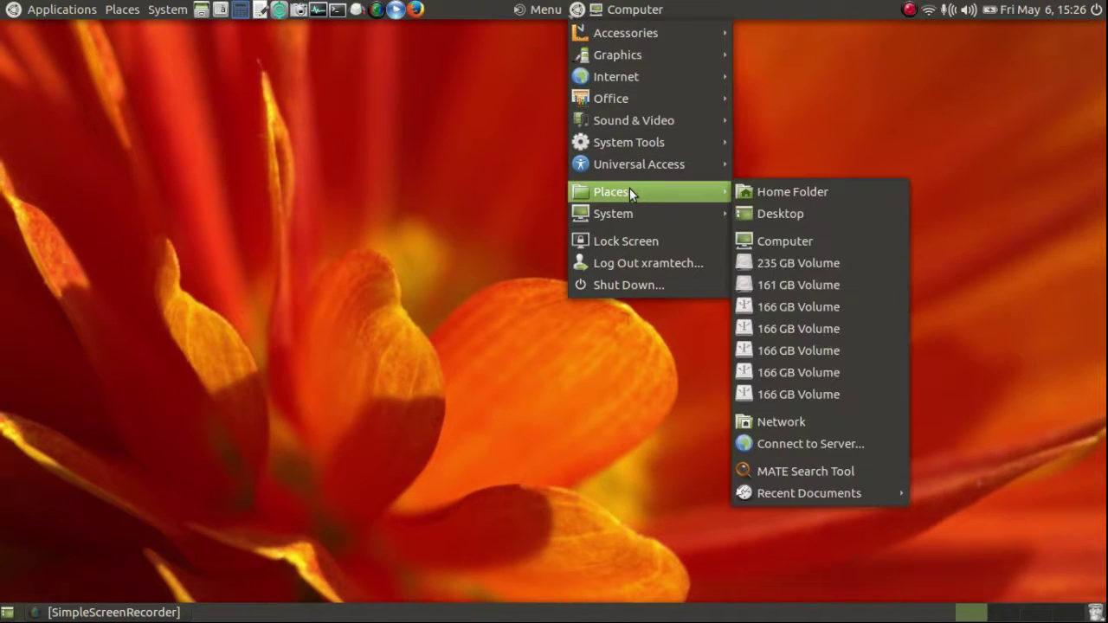
mouse_move(623, 214)
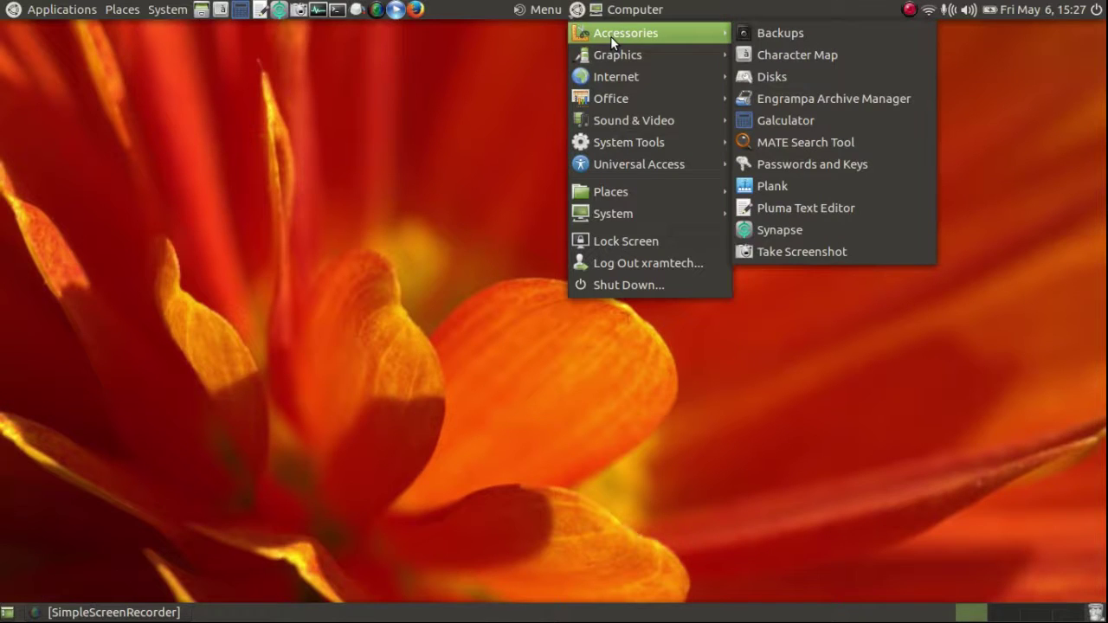
Step: Launch Calculator from Accessories, close it, then reopen and dismiss the Main Menu
left_click(751, 113)
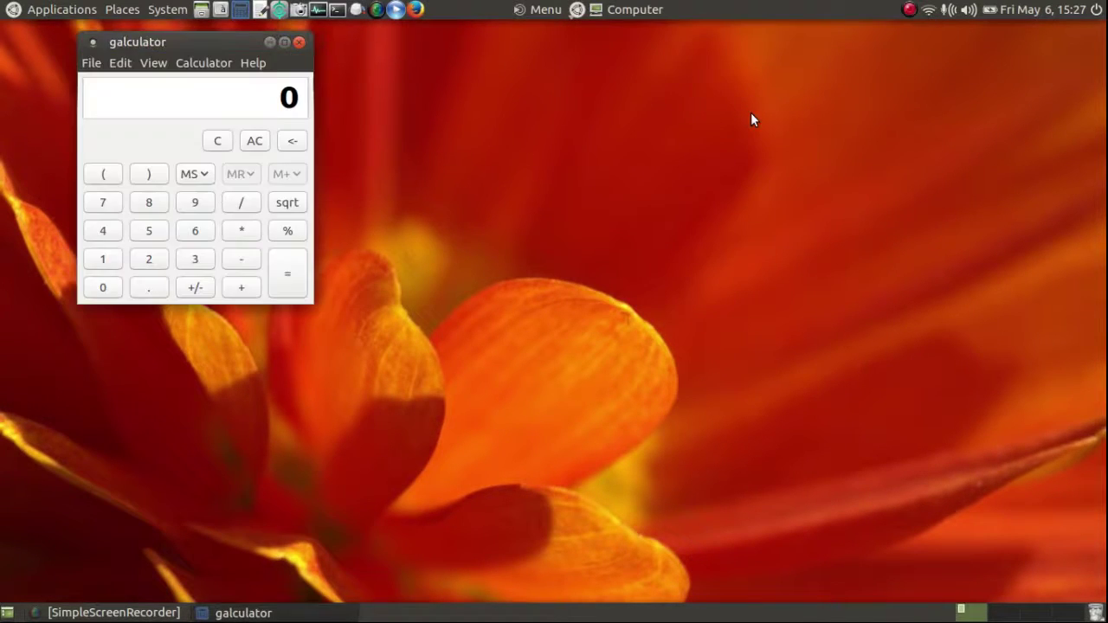
left_click(298, 43)
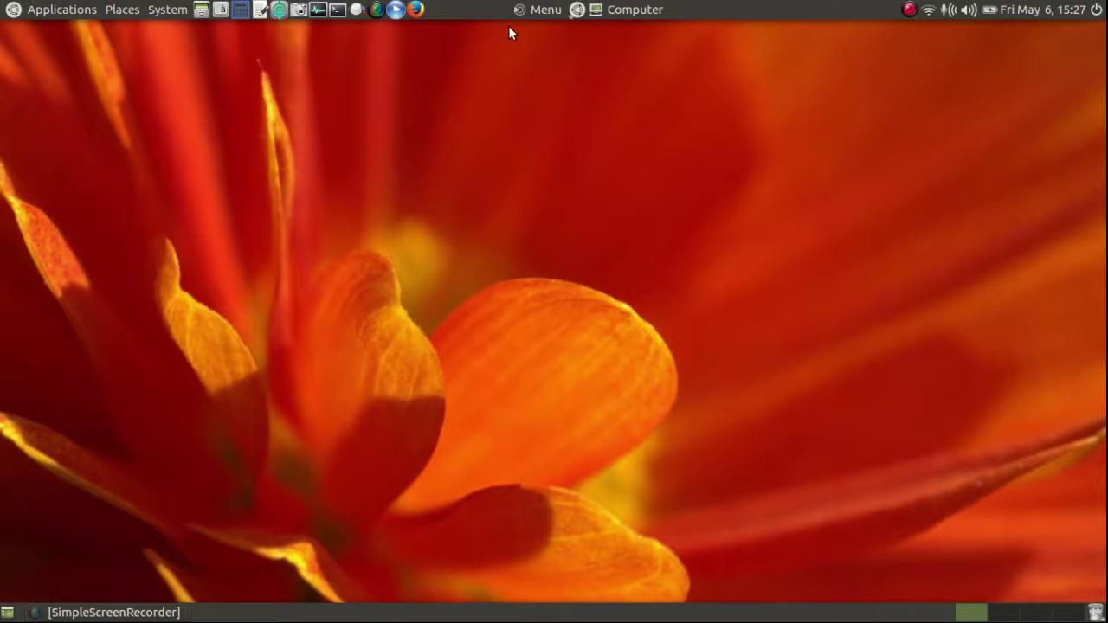
left_click(577, 11)
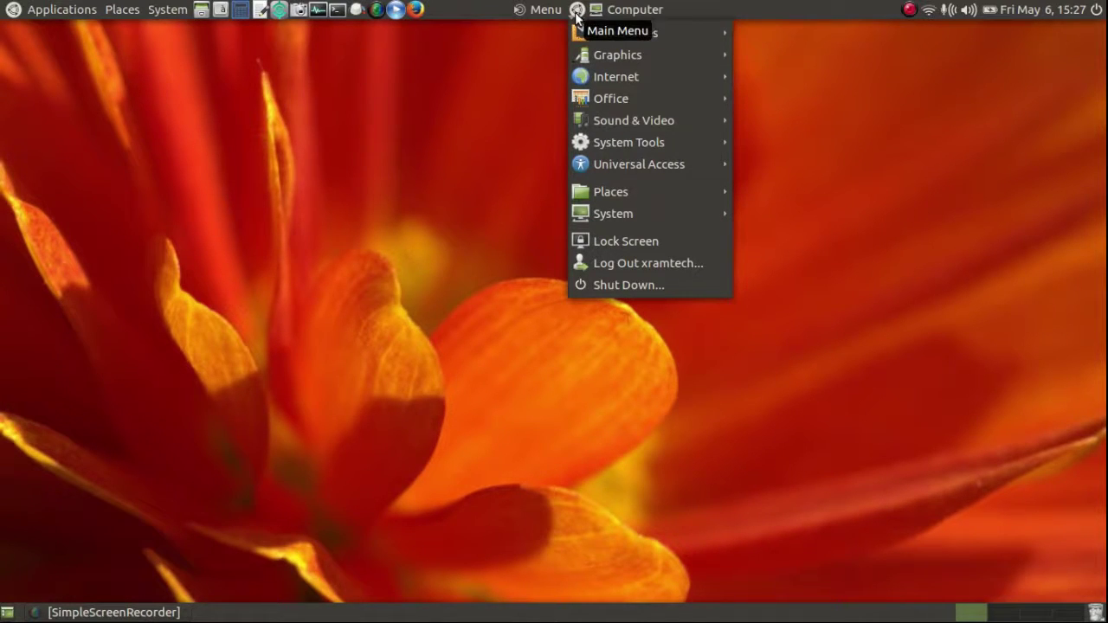
mouse_move(580, 35)
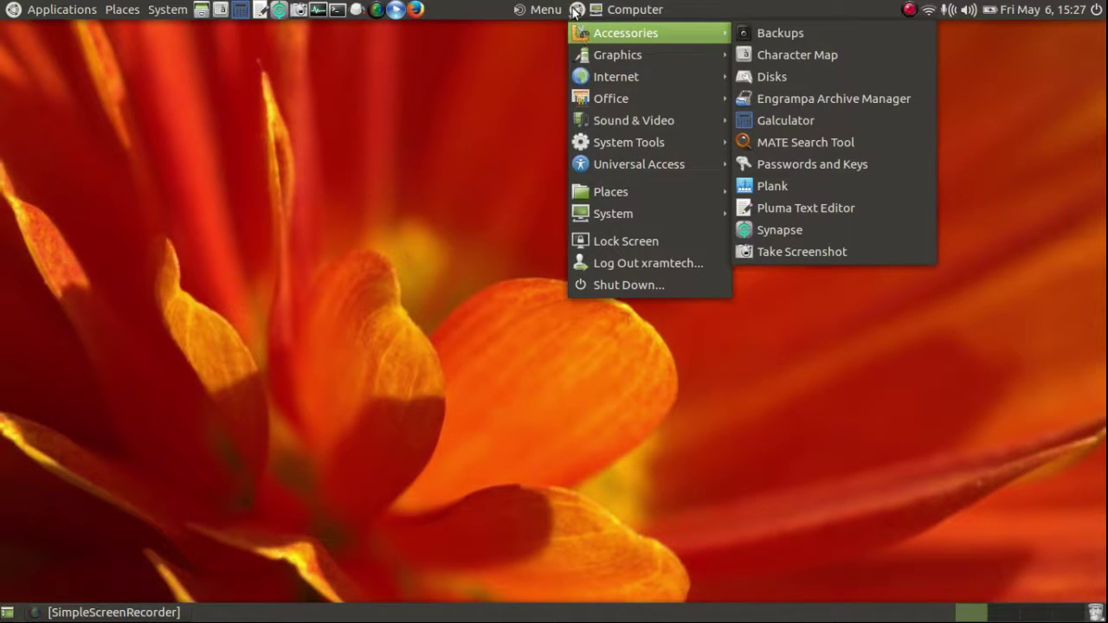
left_click(575, 10)
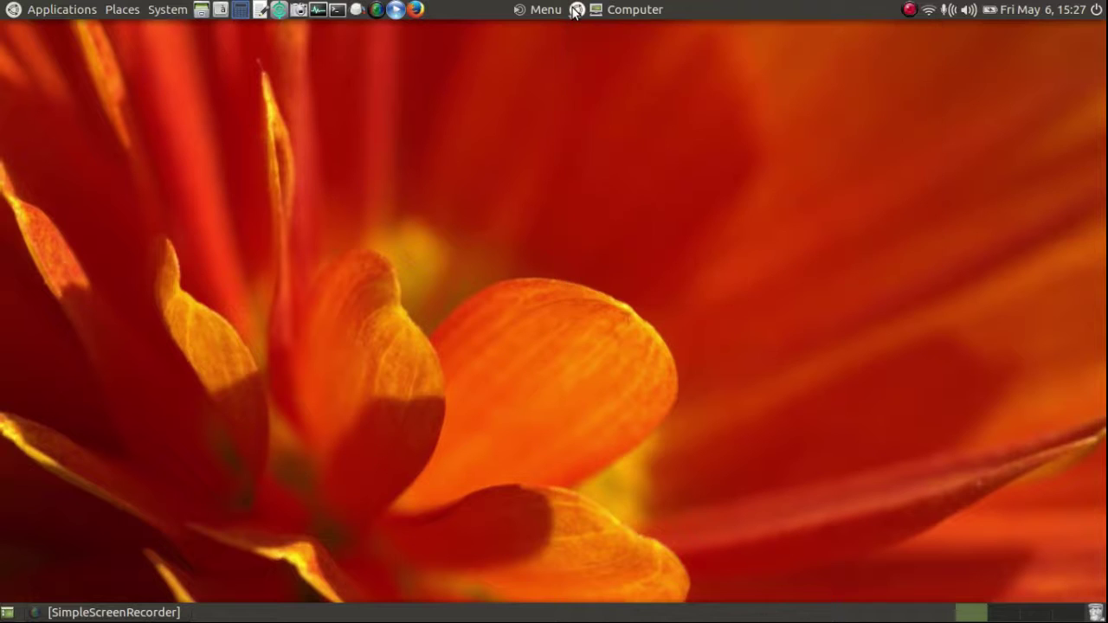
Step: Open the MATE Menu and browse its application categories
left_click(525, 12)
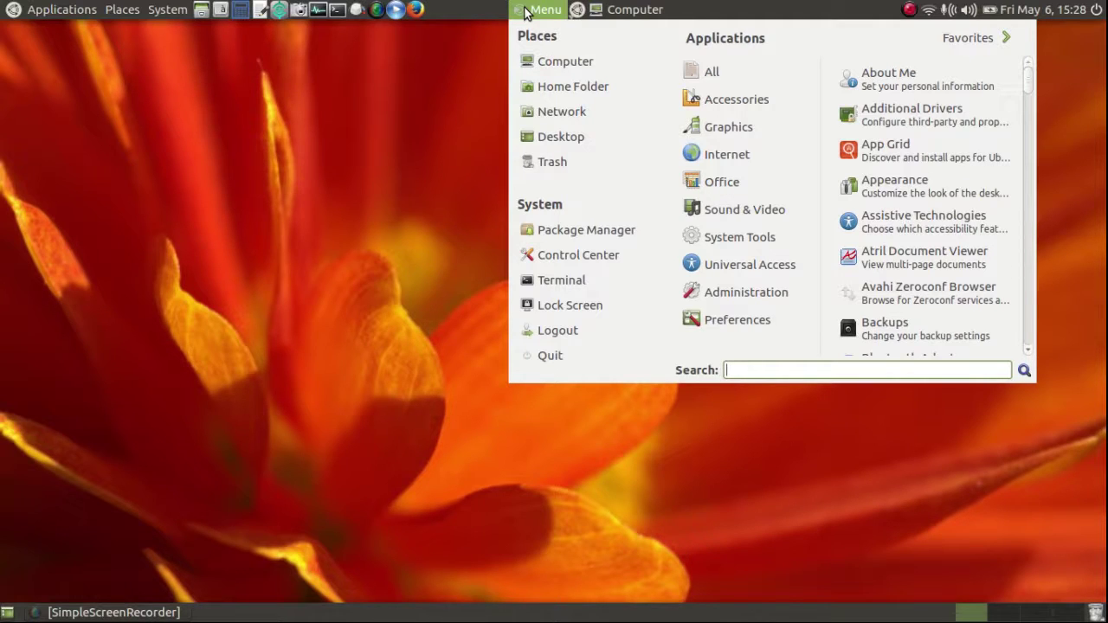
mouse_move(736, 290)
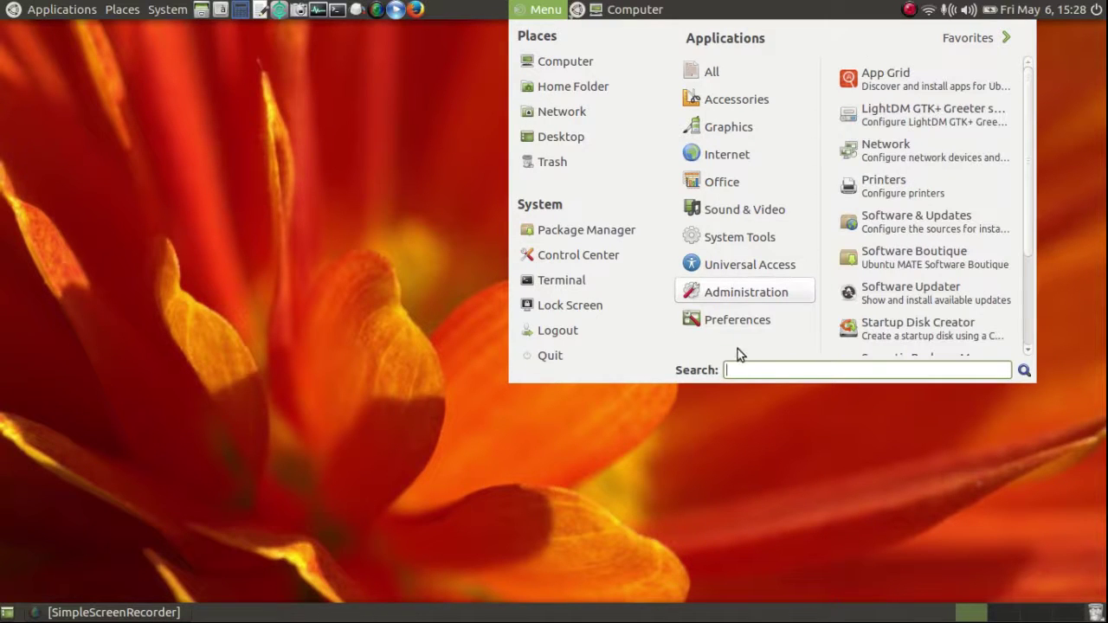
mouse_move(730, 72)
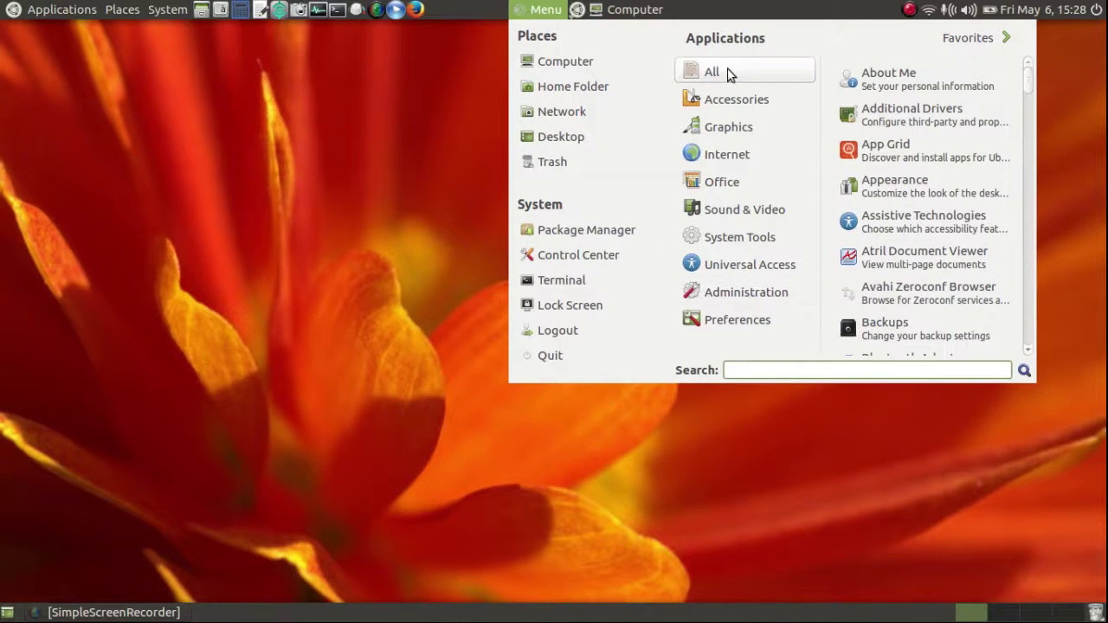
mouse_move(729, 129)
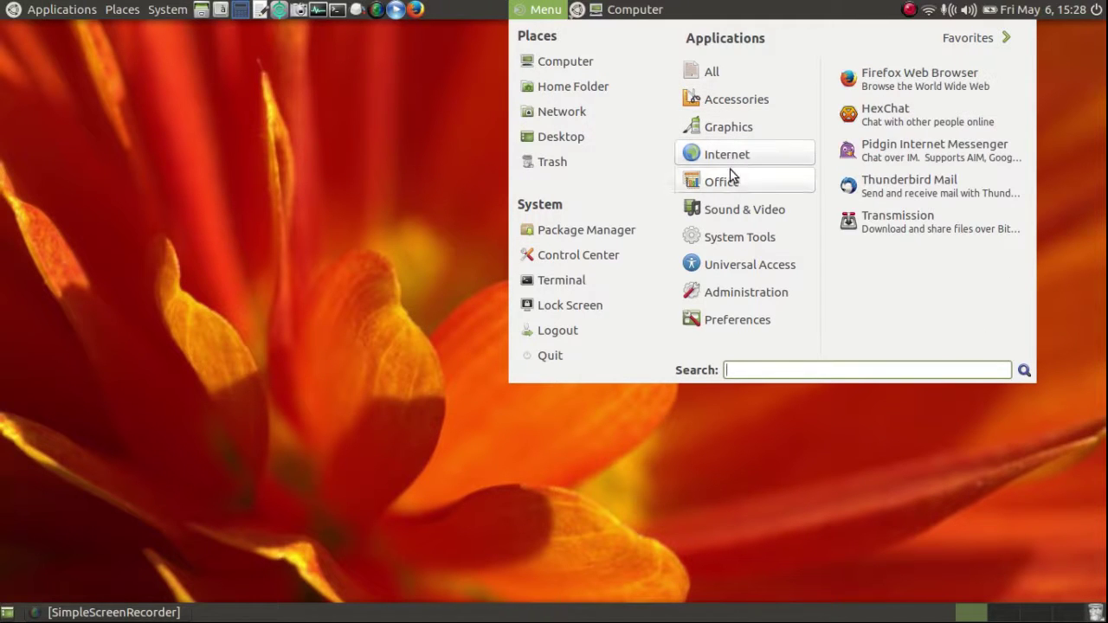
mouse_move(736, 222)
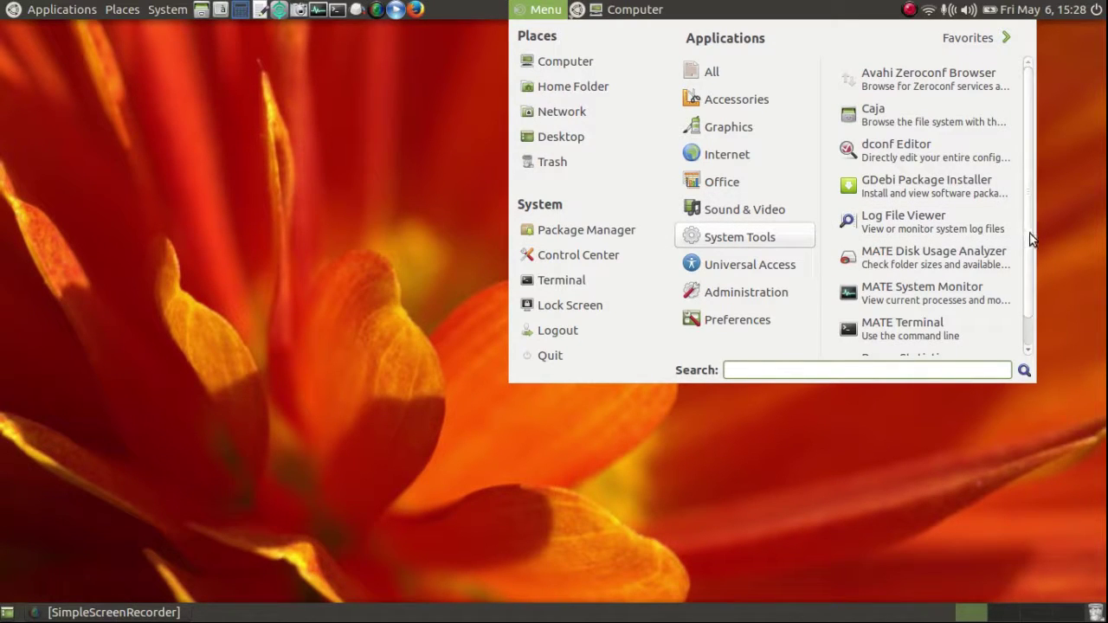
scroll(1030, 259, "down", 1)
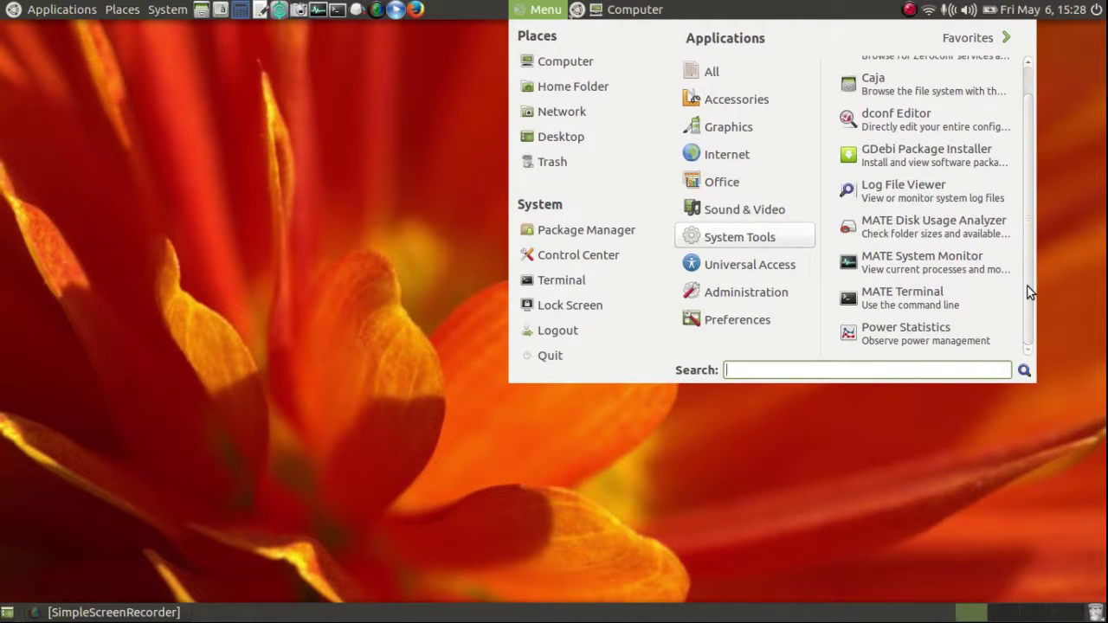
scroll(1027, 220, "up", 1)
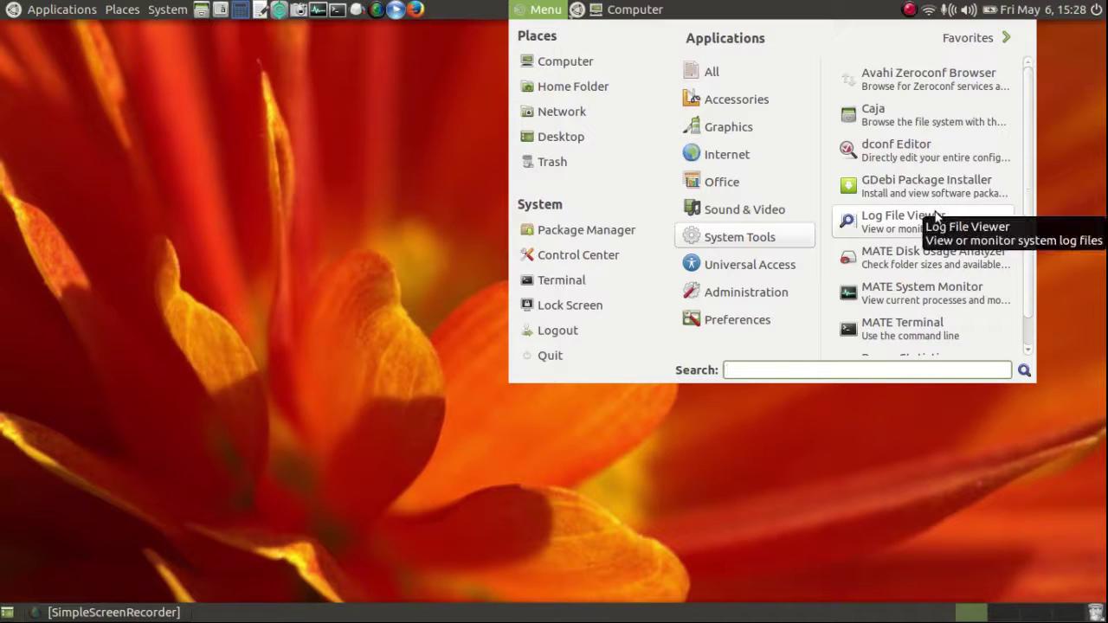
Step: Show Favorites, return to All applications, and view the Office and Preferences categories
left_click(968, 38)
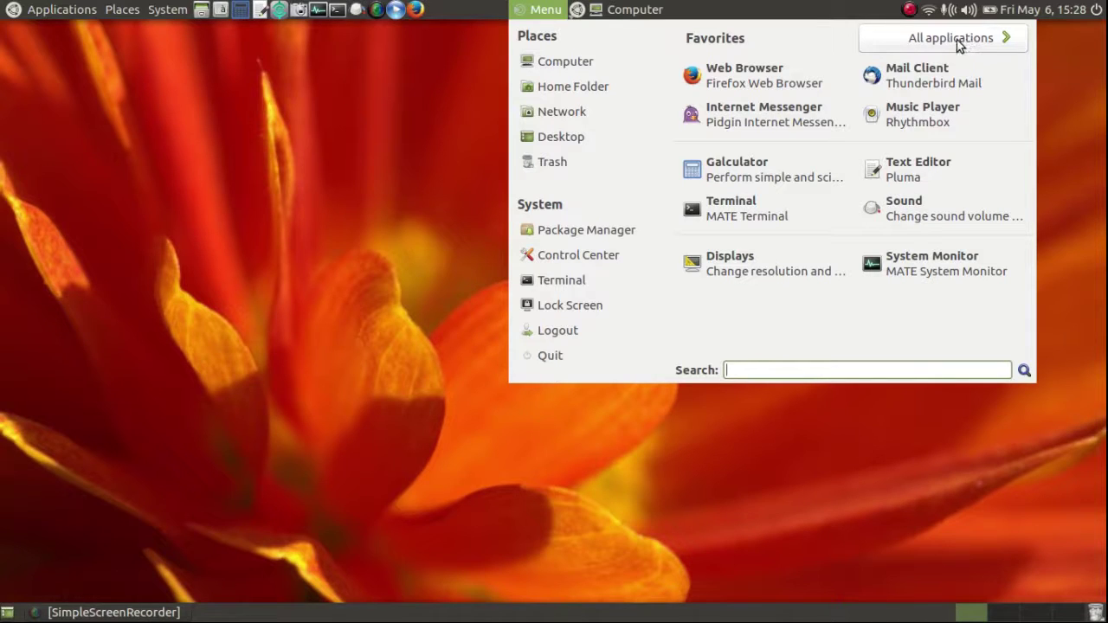
left_click(955, 41)
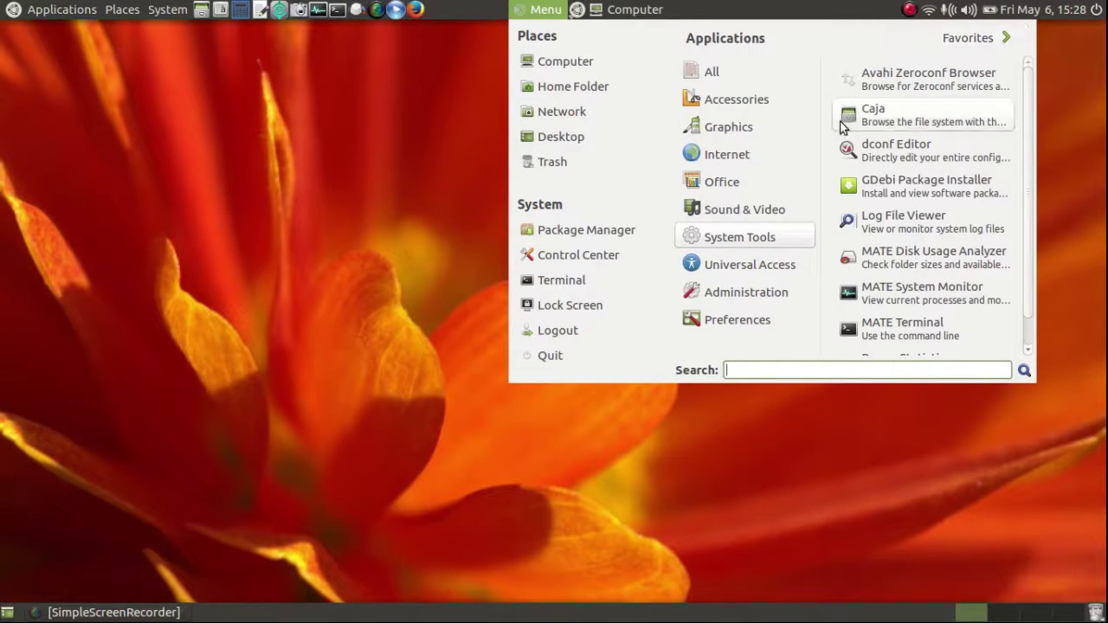
mouse_move(805, 191)
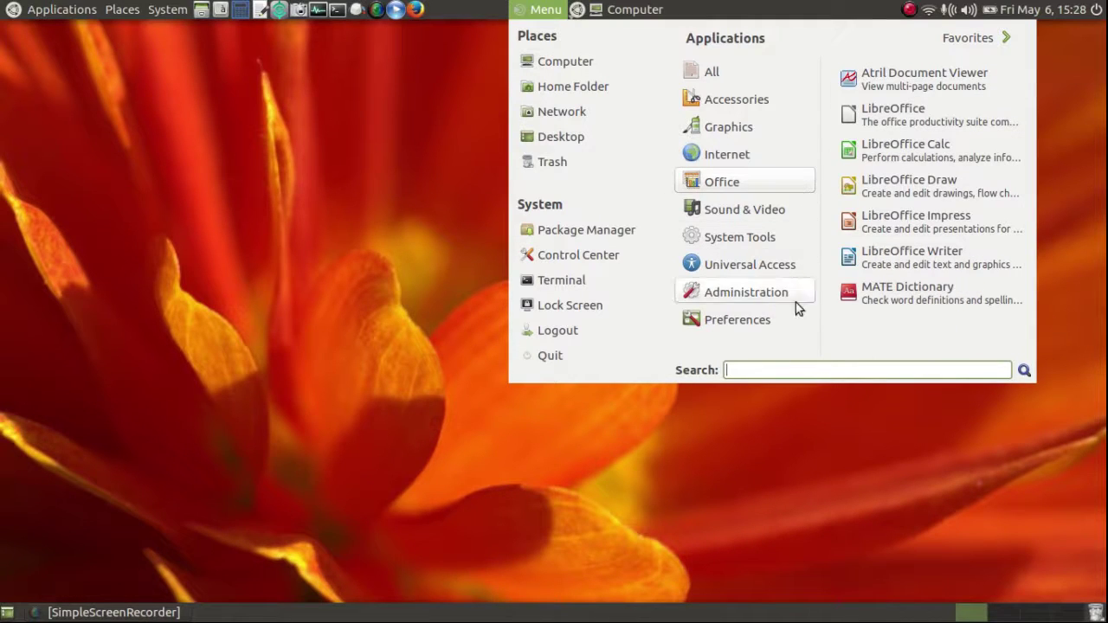
mouse_move(797, 318)
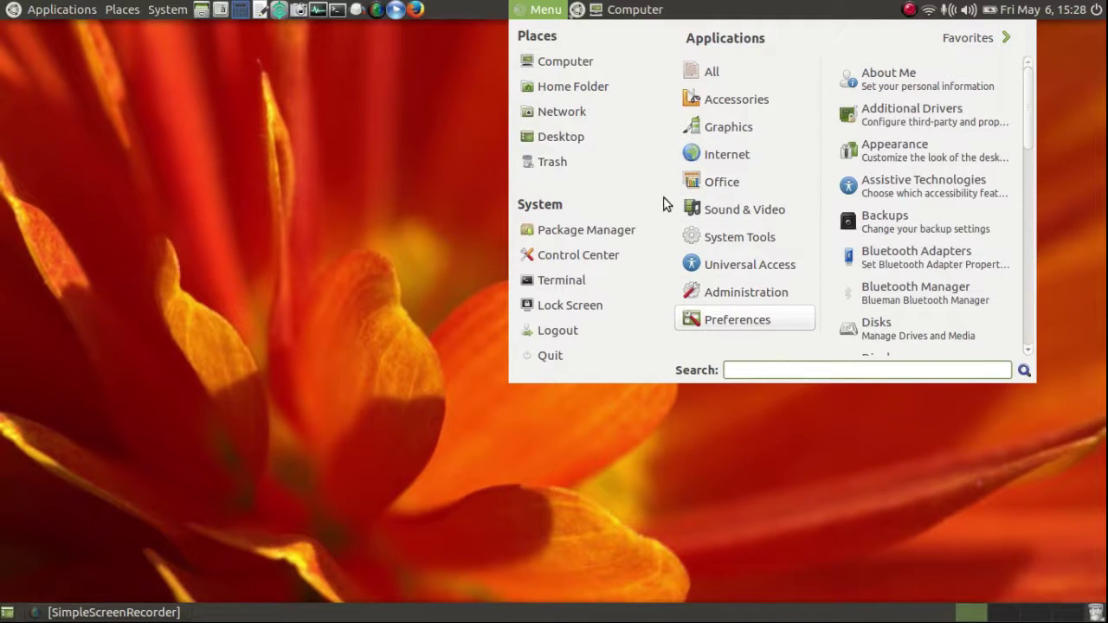
Step: Open the MATE Menu applet's Preferences and view its Plugins tab
left_click(534, 11)
right_click(534, 11)
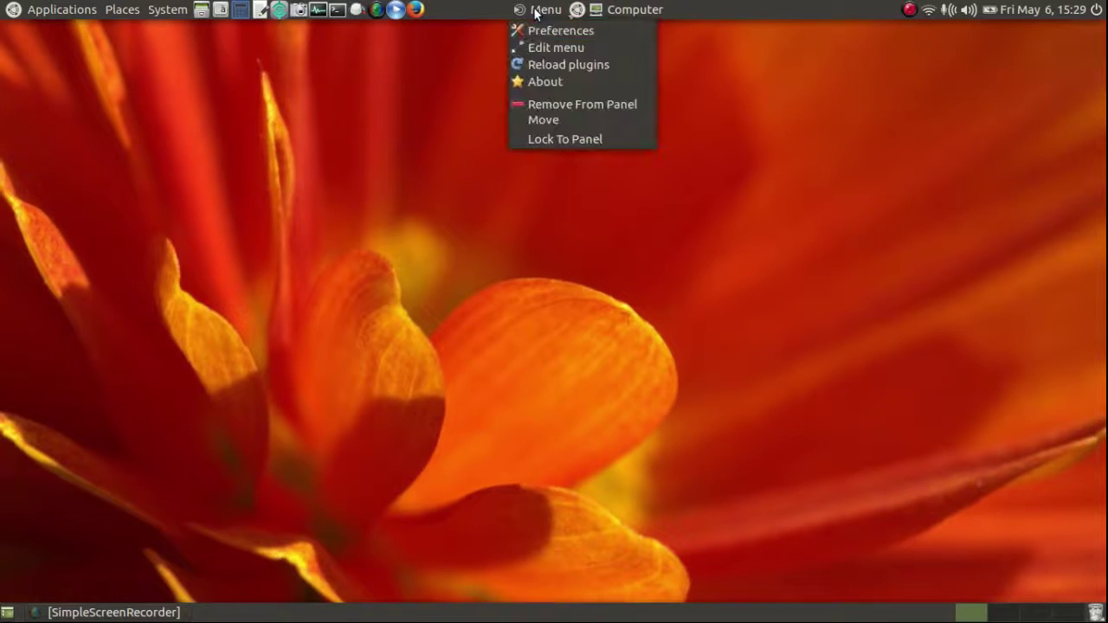
left_click(537, 29)
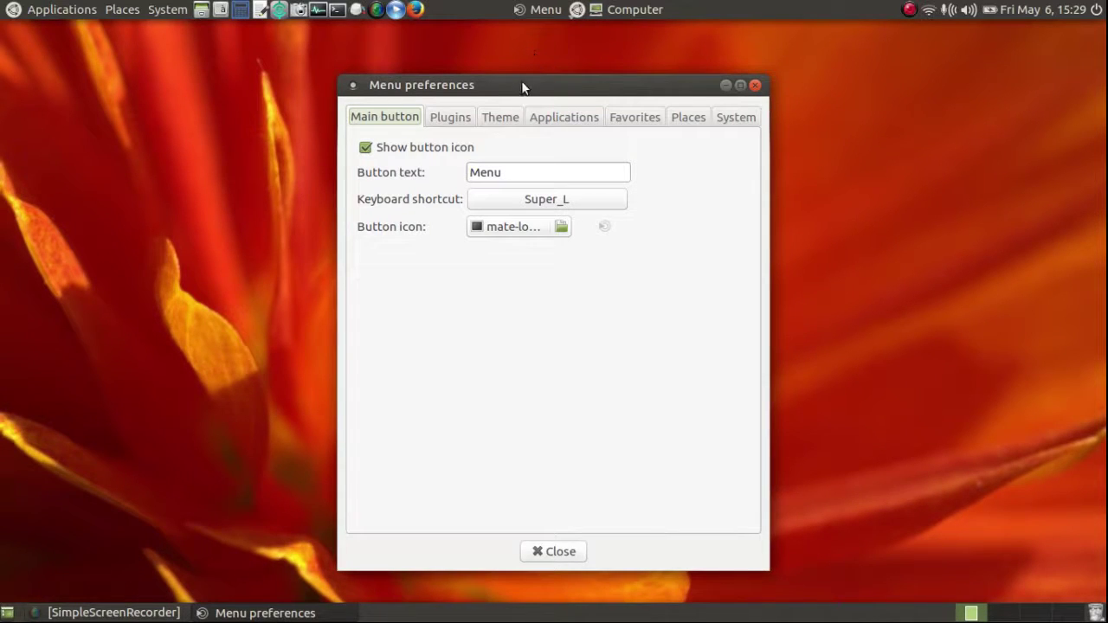
left_click(460, 117)
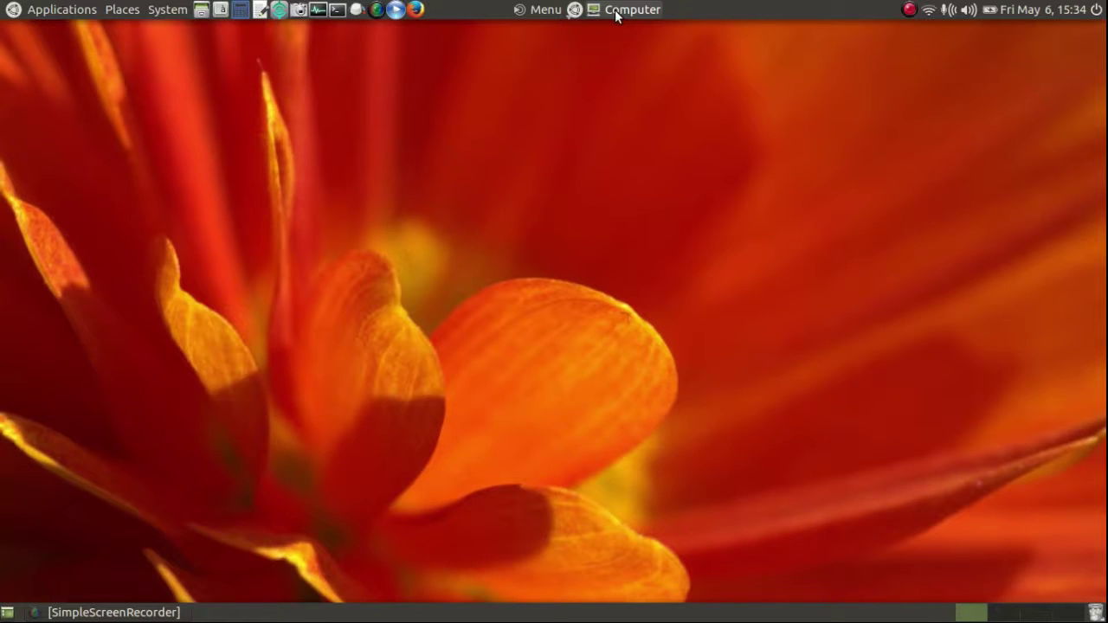
left_click(616, 12)
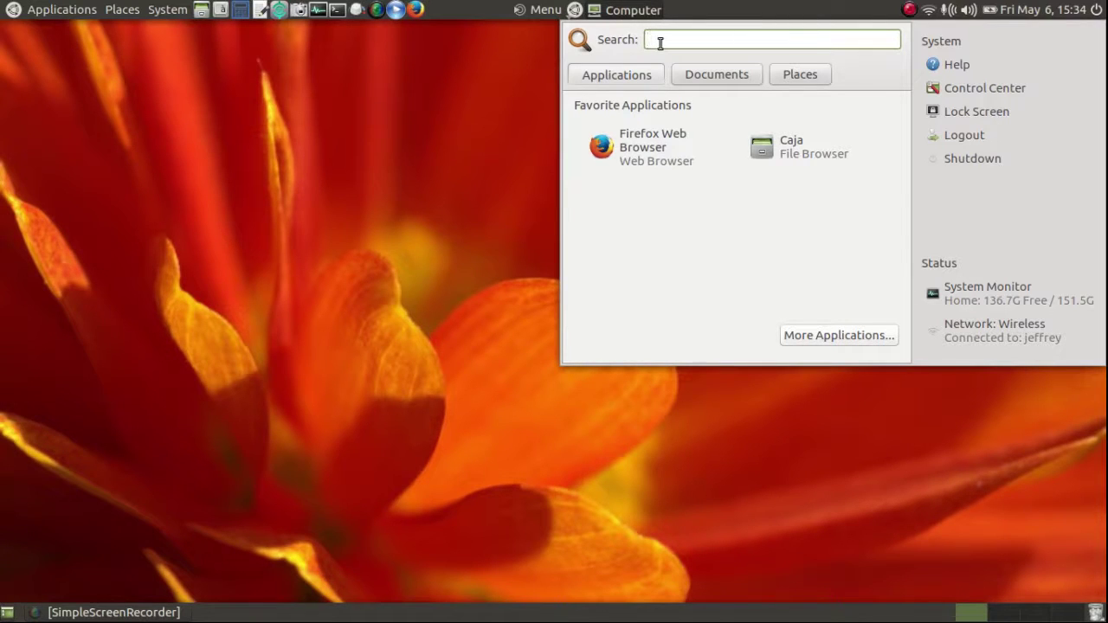
type("libreoffice")
key("Return")
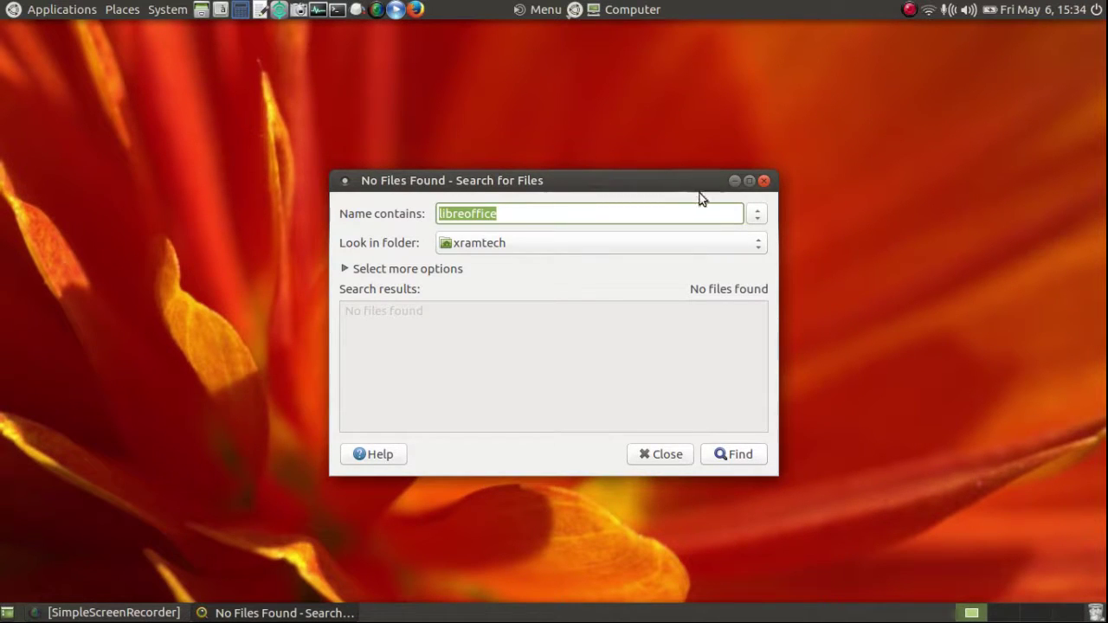
left_click(764, 180)
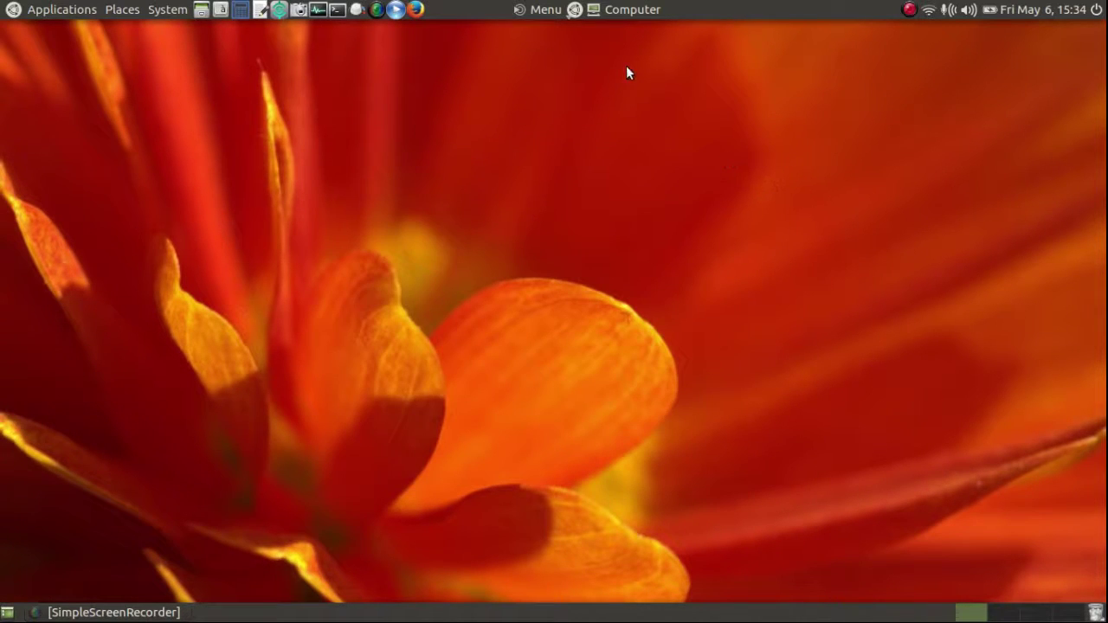
Step: In the Computer menu, view Documents, Places and Applications, then open More Applications
left_click(608, 12)
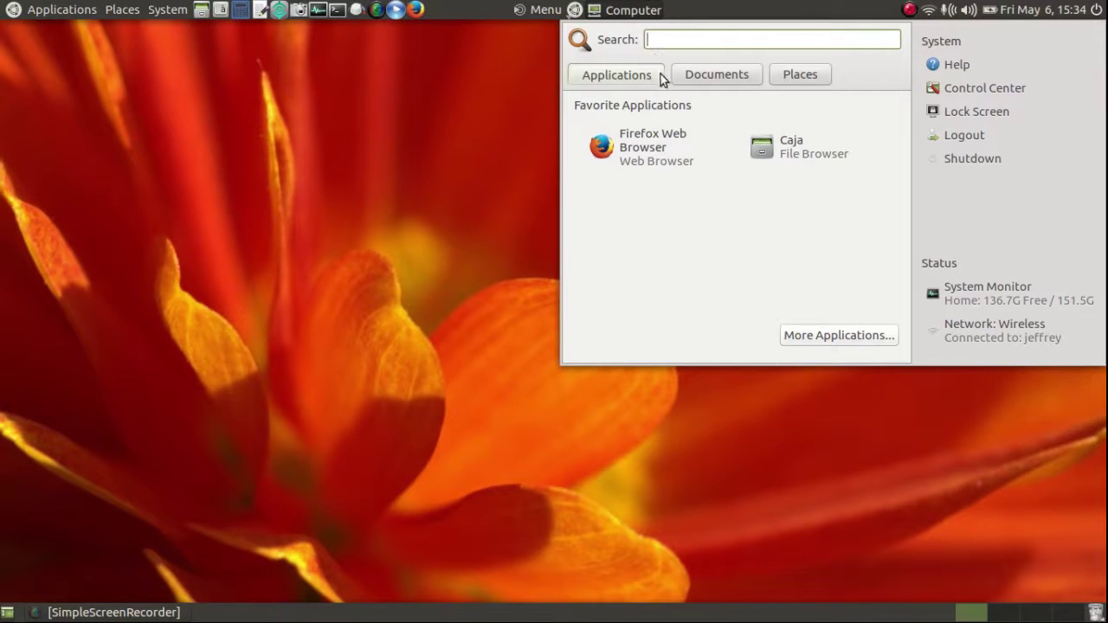
left_click(695, 74)
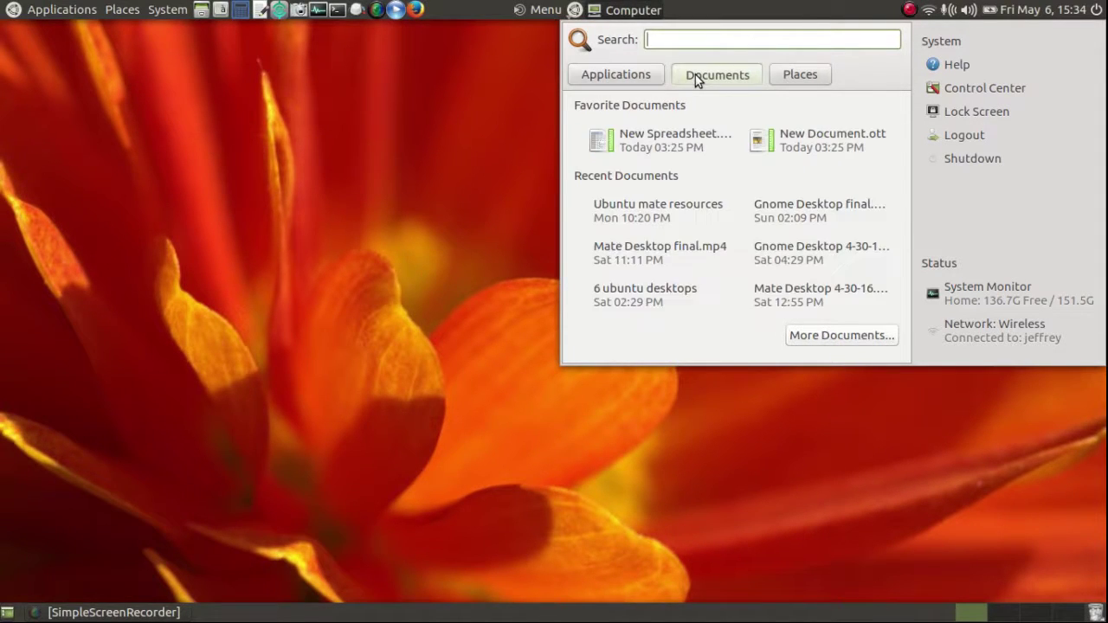
left_click(787, 75)
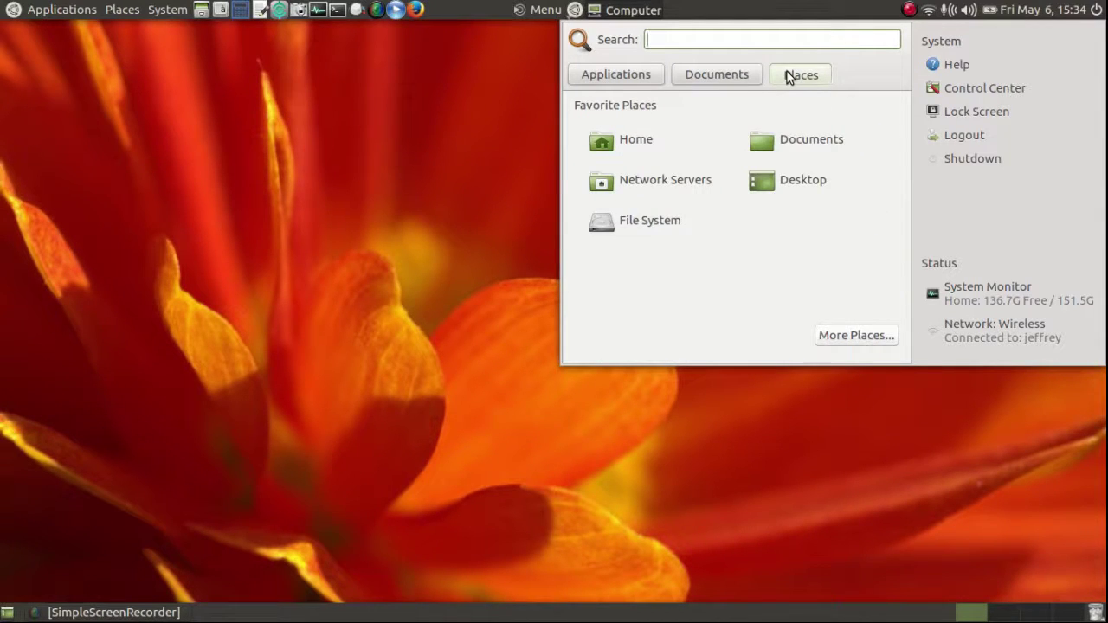
left_click(649, 74)
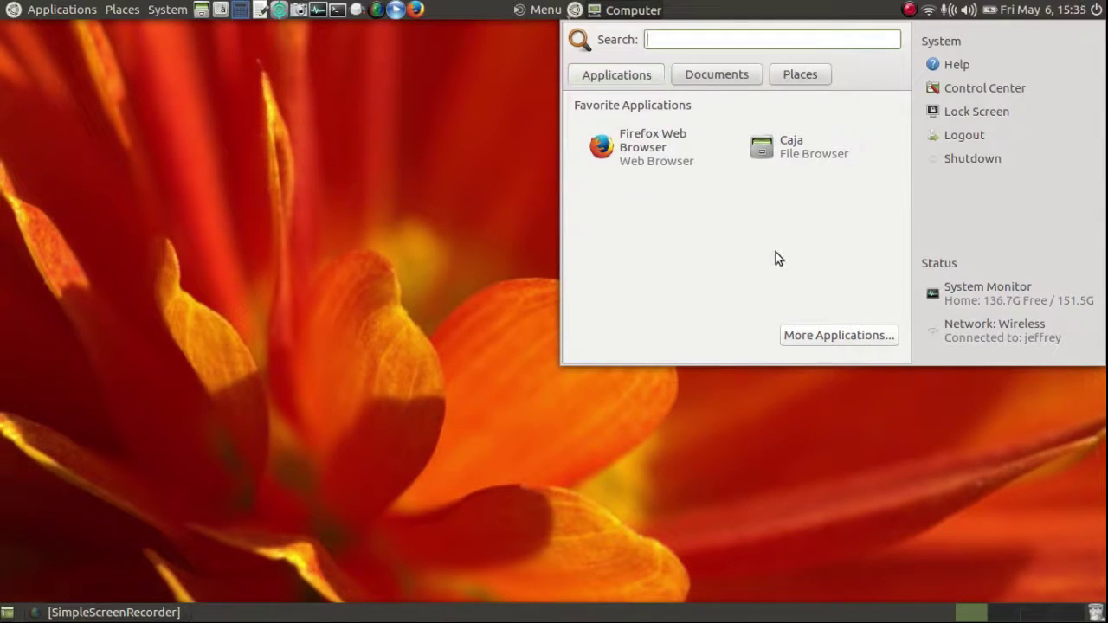
left_click(819, 336)
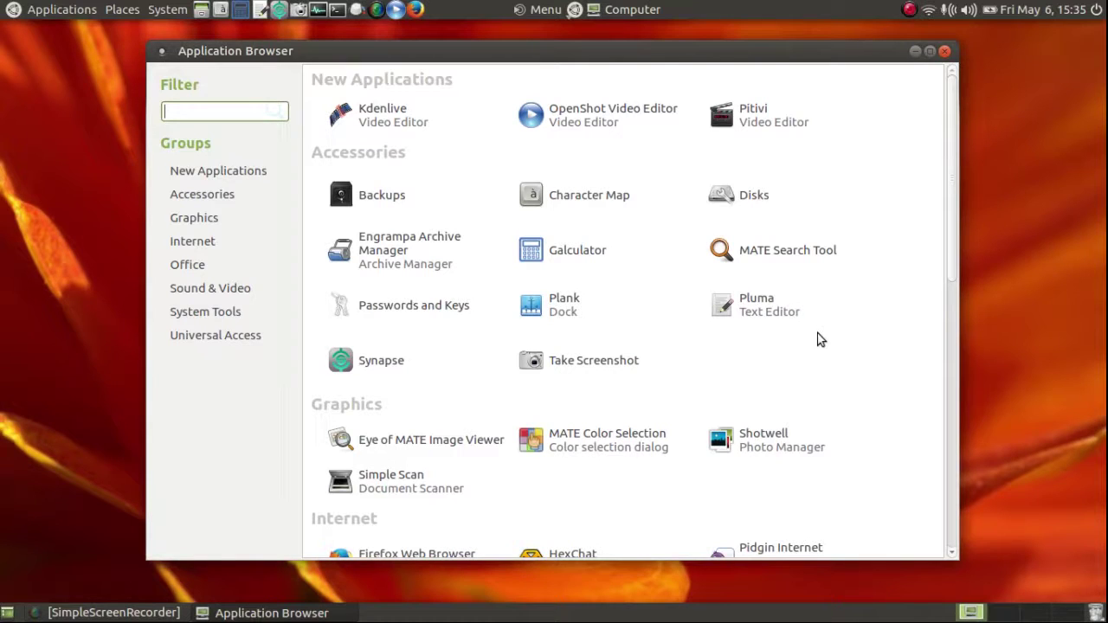
Step: Scroll through the Application Browser list, then close the browser window
left_click_drag(950, 230, 937, 180)
left_click(945, 52)
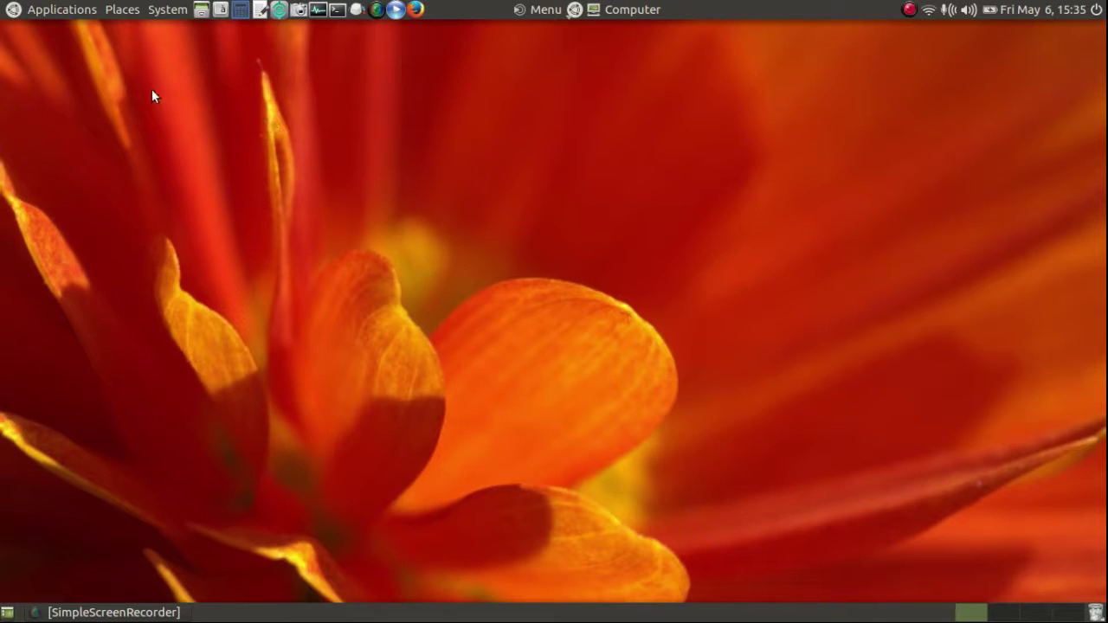
Step: Remove the Applications/Places/System menu bar and move the Main Menu applet to the far left
right_click(43, 10)
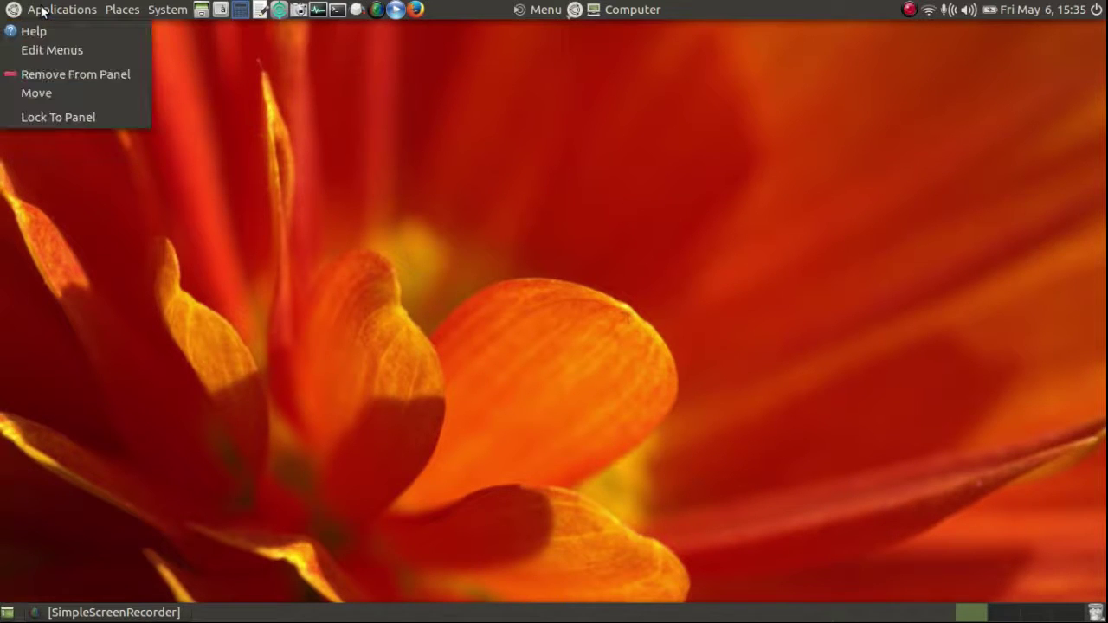
left_click(49, 76)
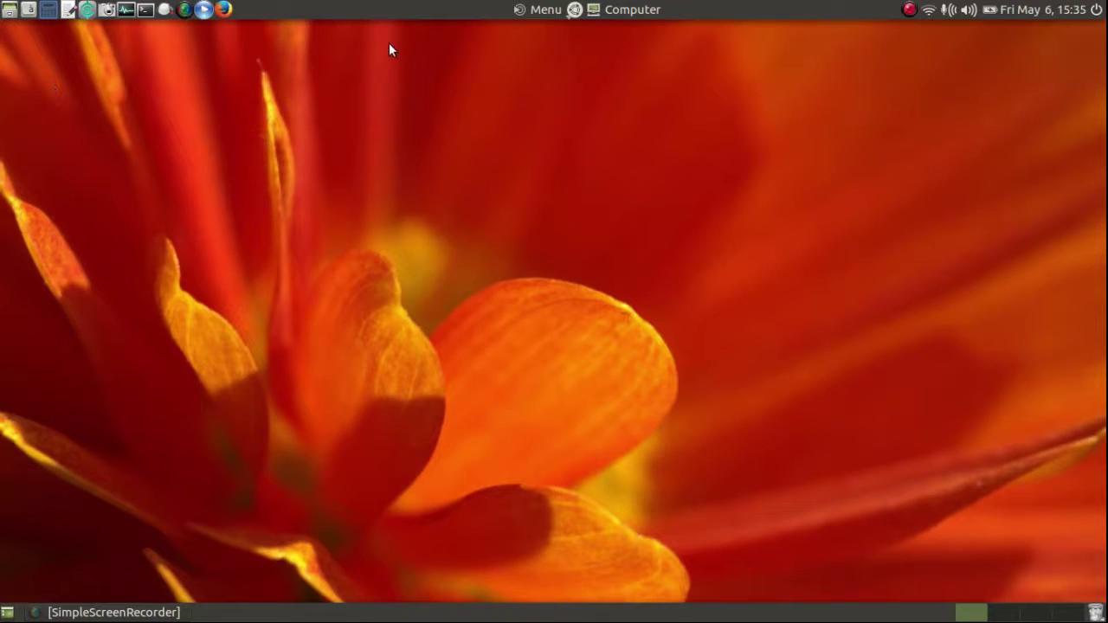
right_click(575, 14)
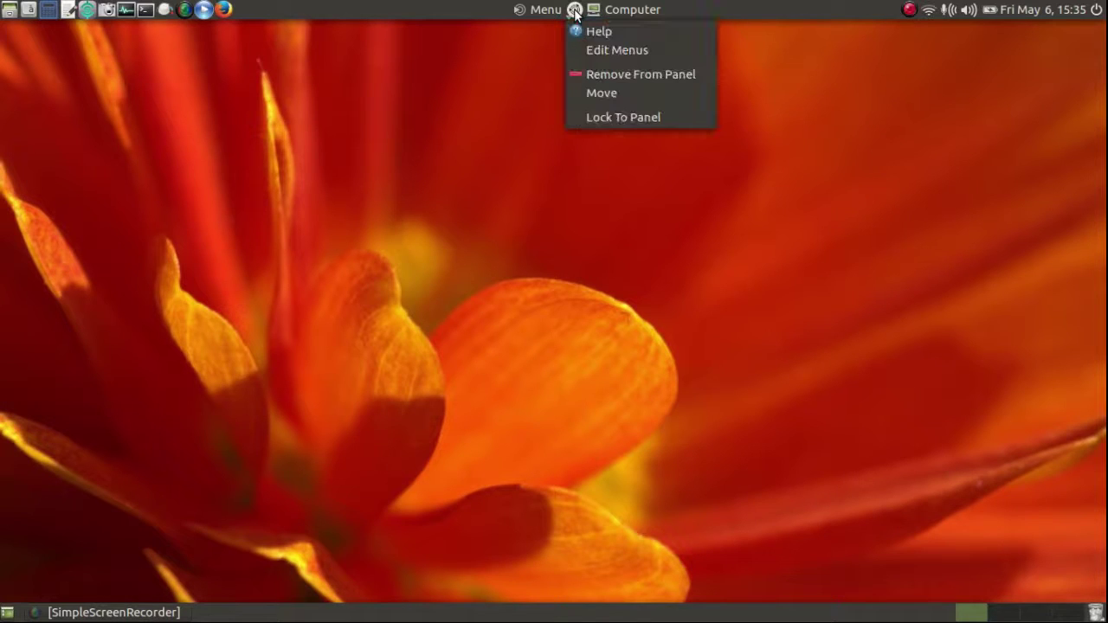
left_click(588, 91)
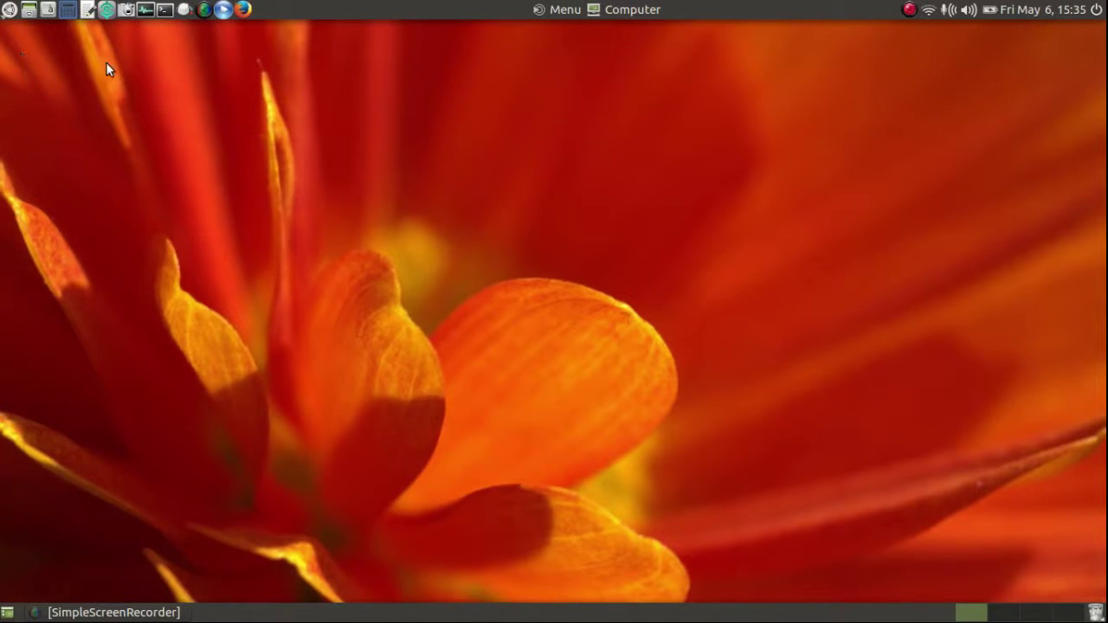
left_click(9, 10)
mouse_move(117, 84)
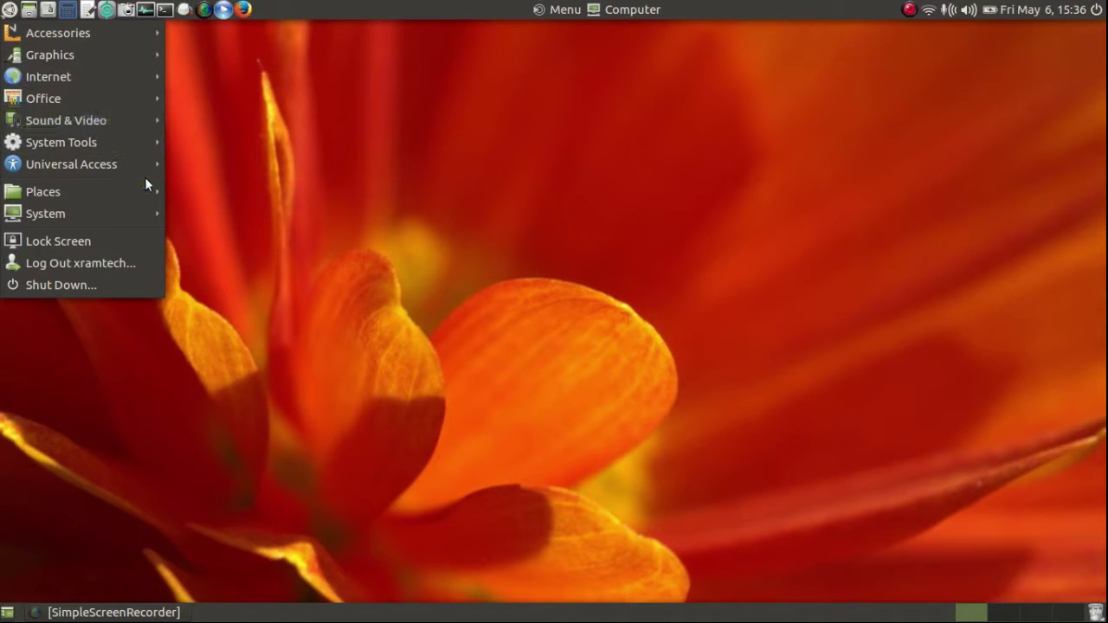
mouse_move(153, 190)
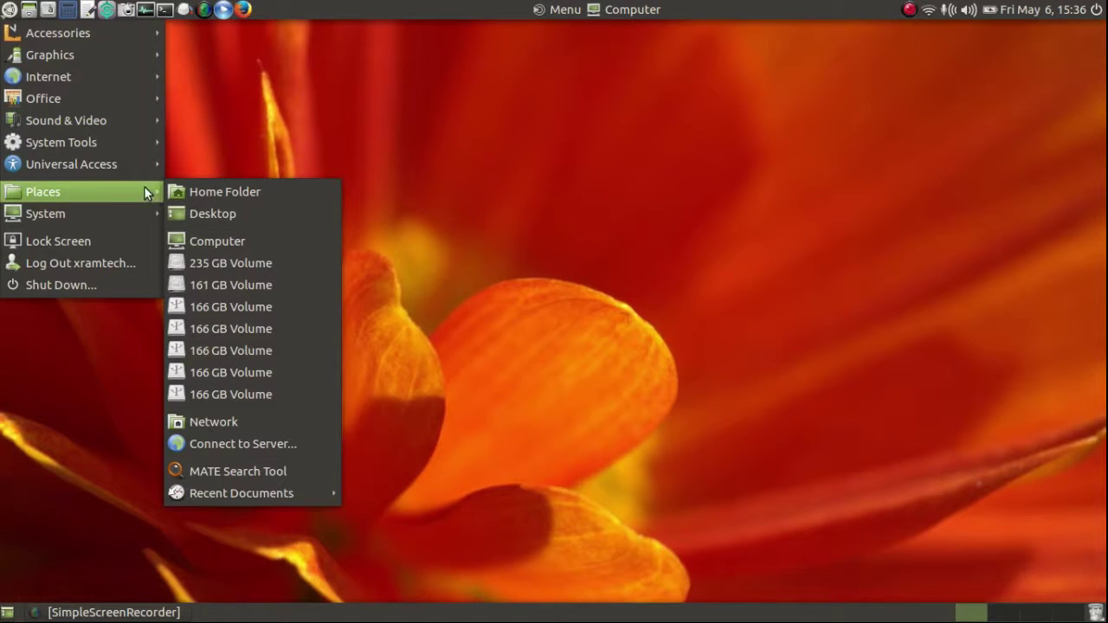
left_click(12, 10)
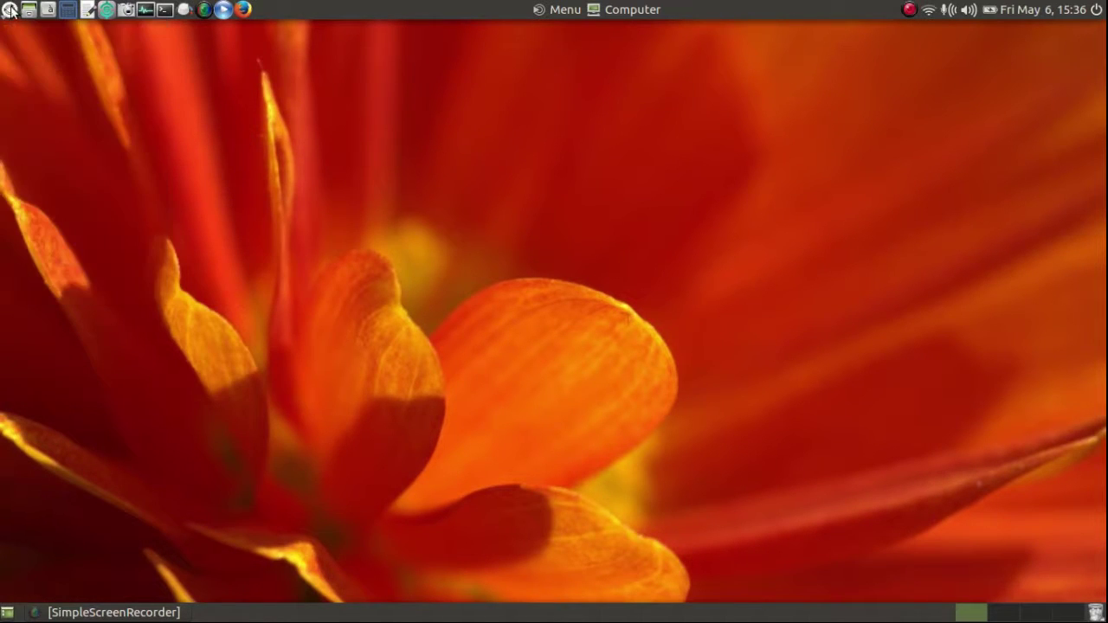
Step: Remove From Panel first the Menu applet, then the Computer applet
right_click(557, 11)
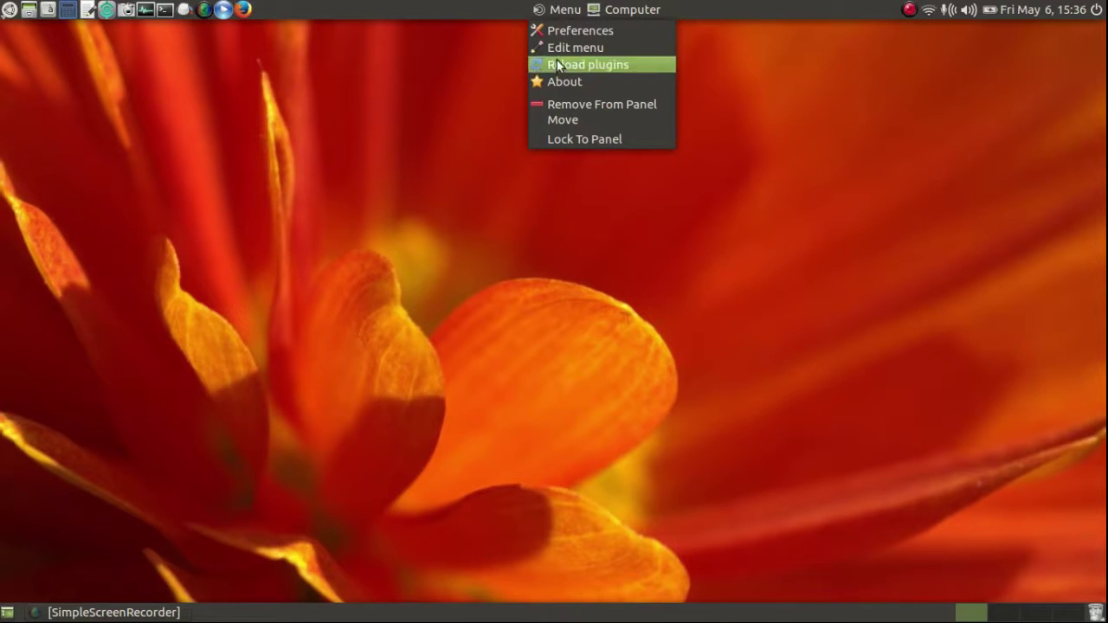
left_click(561, 105)
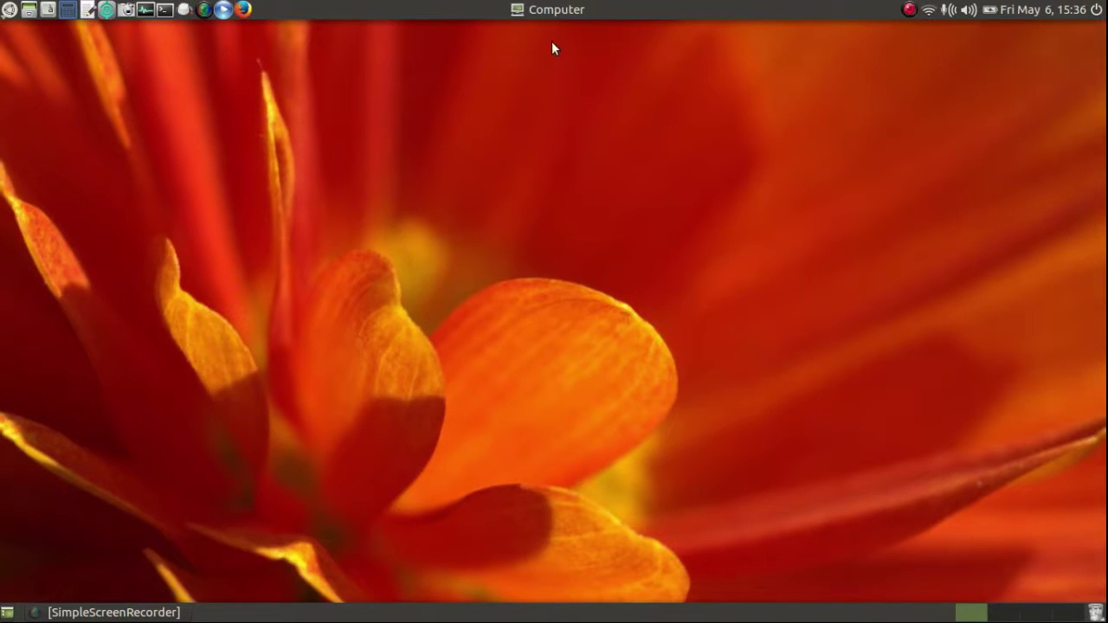
right_click(552, 11)
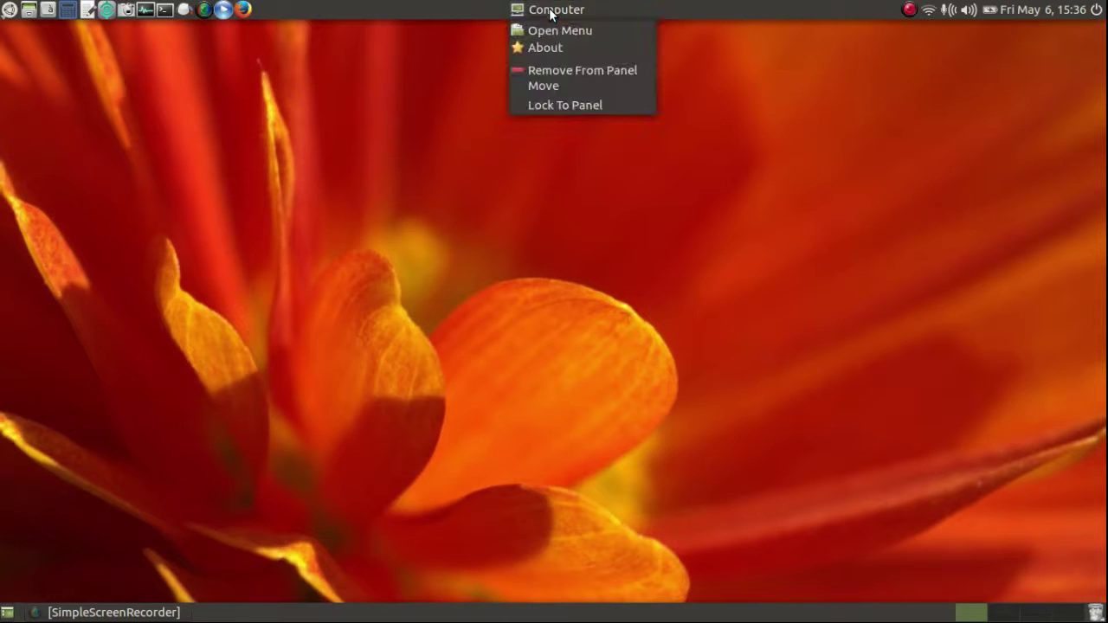
left_click(550, 68)
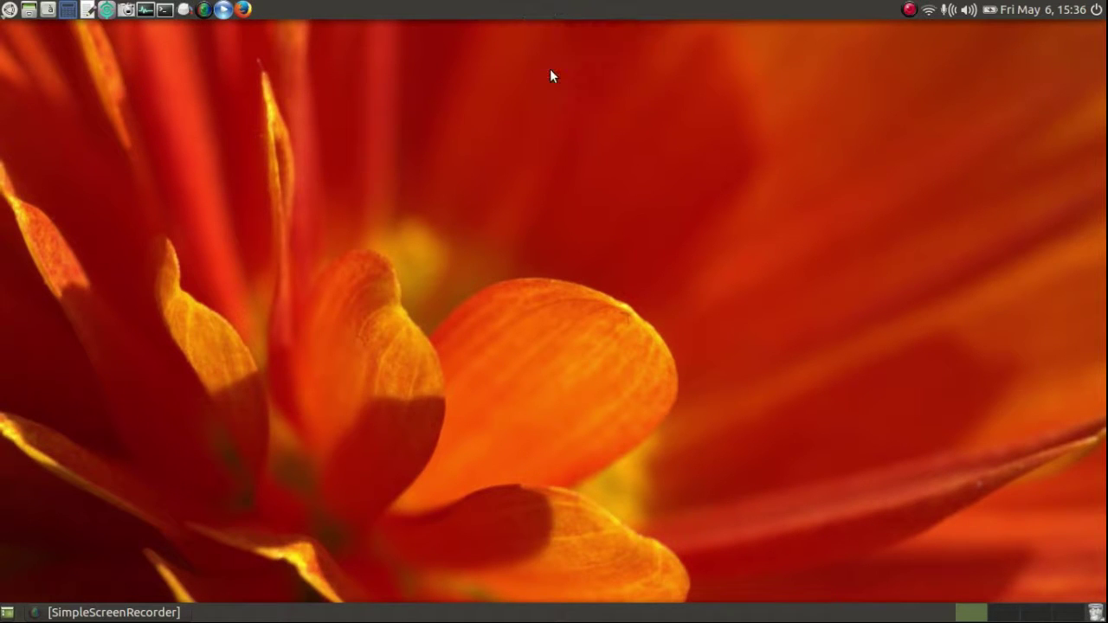